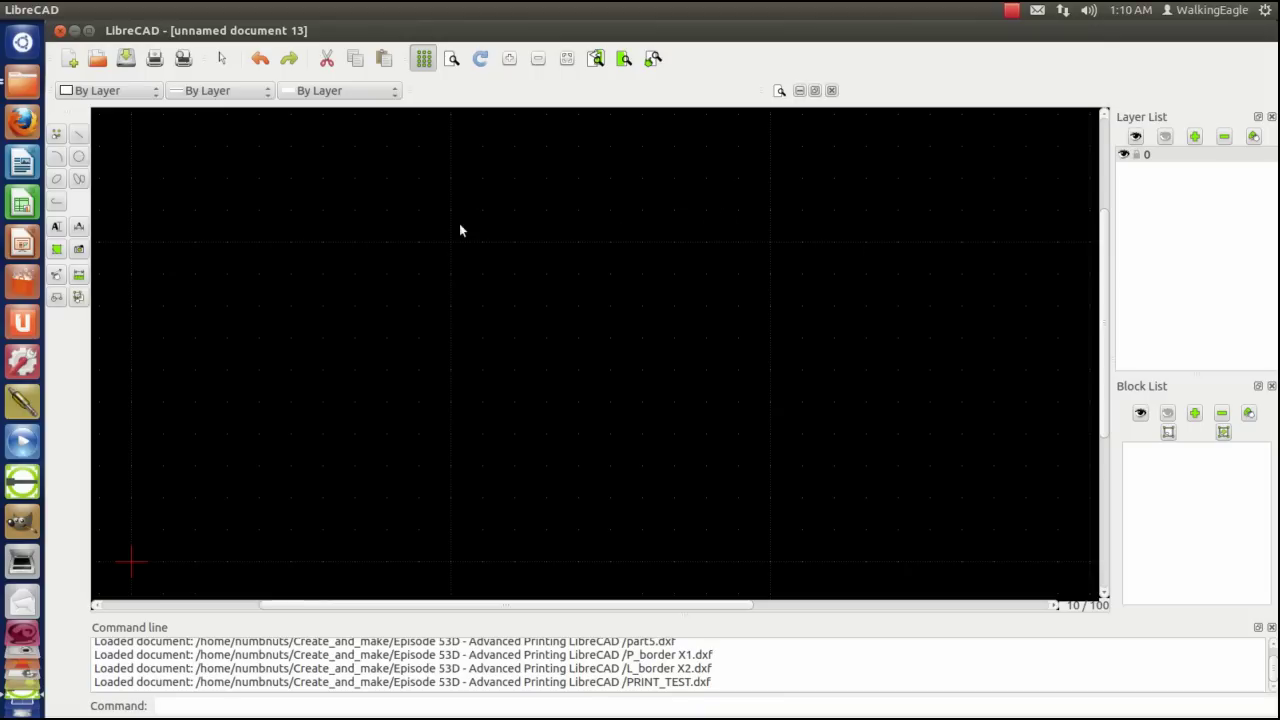
Step: Close the empty unnamed drawing, maximize PRINT_TEST.dxf and fit its whole test sheet in view
left_click(815, 91)
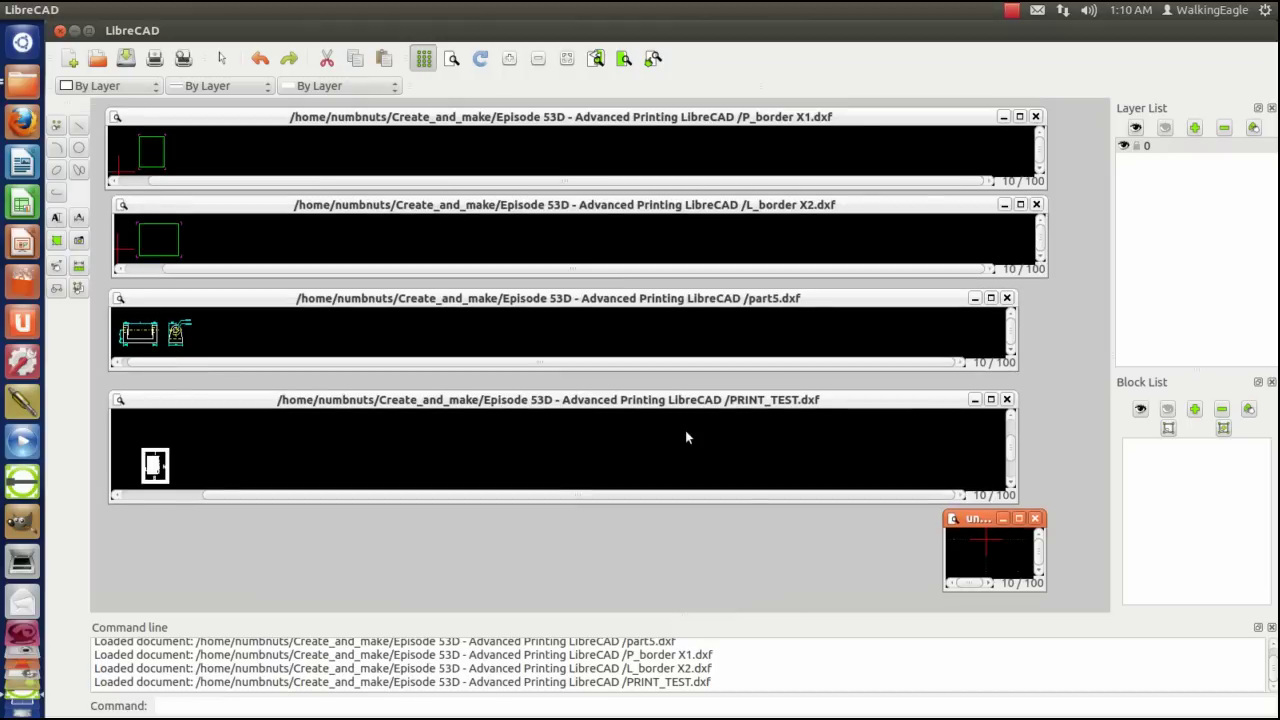
left_click(1036, 519)
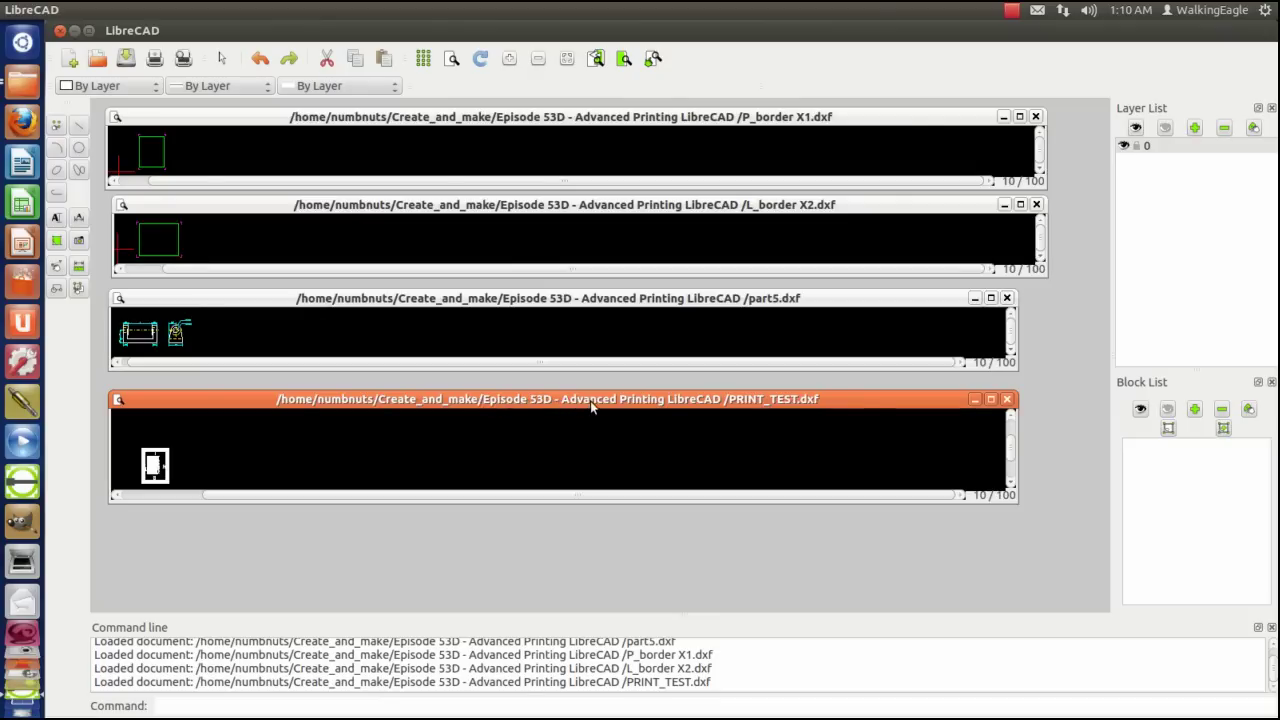
left_click(992, 401)
left_click(992, 401)
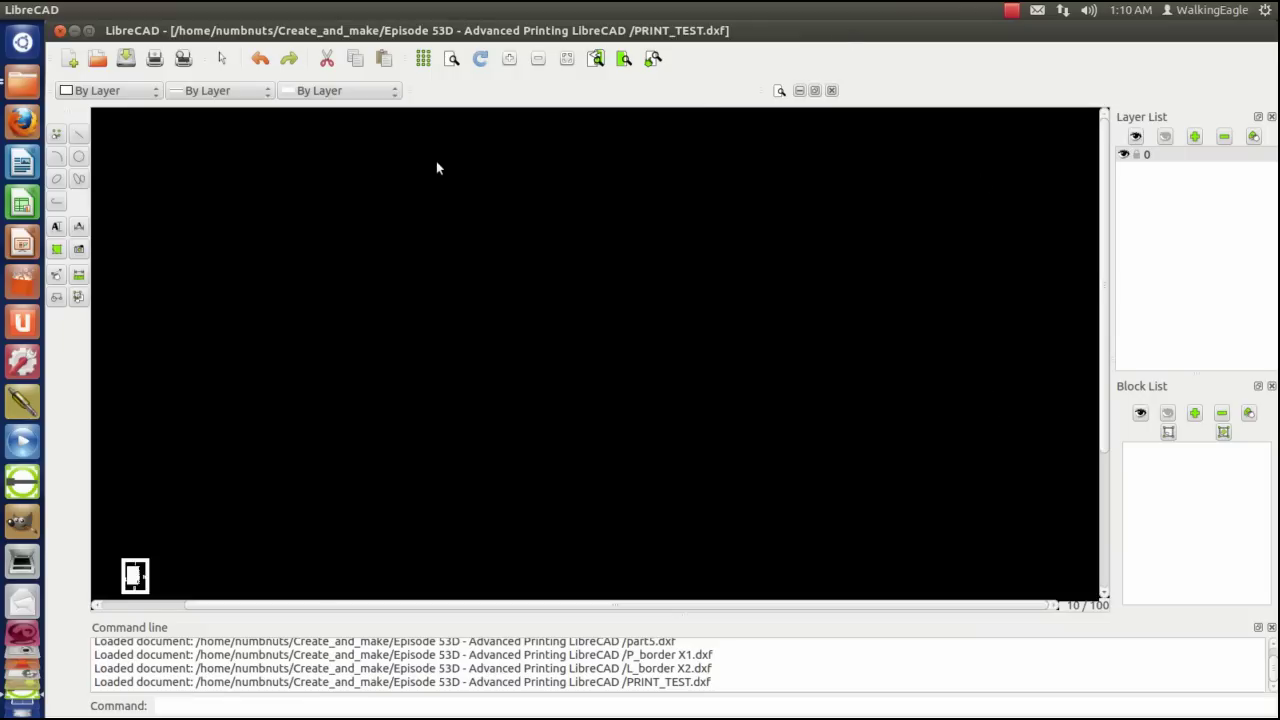
left_click(566, 60)
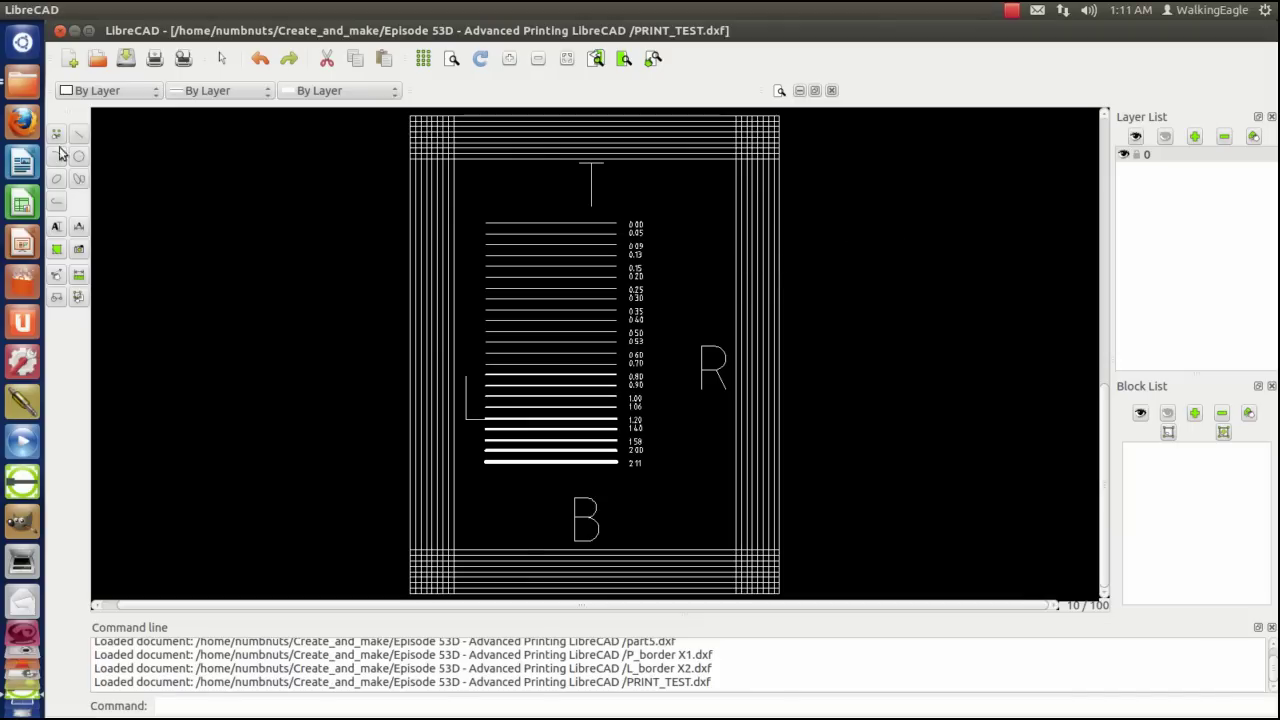
left_click(57, 274)
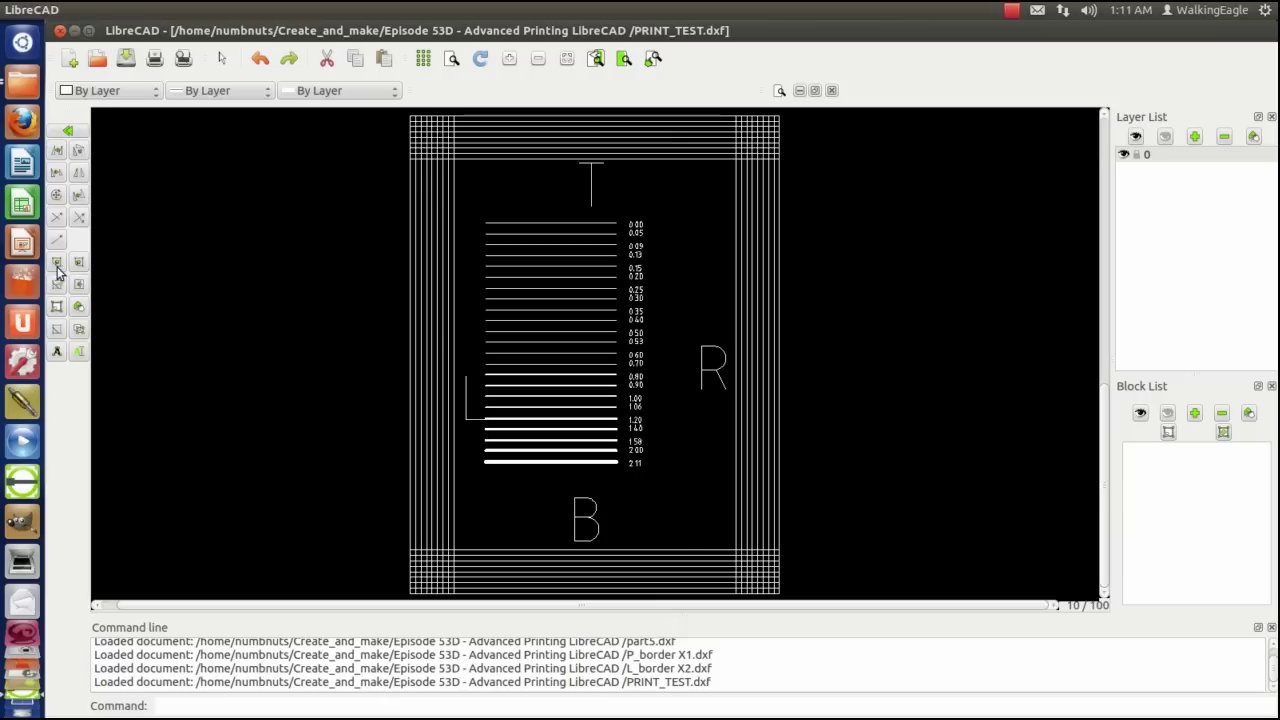
left_click(67, 130)
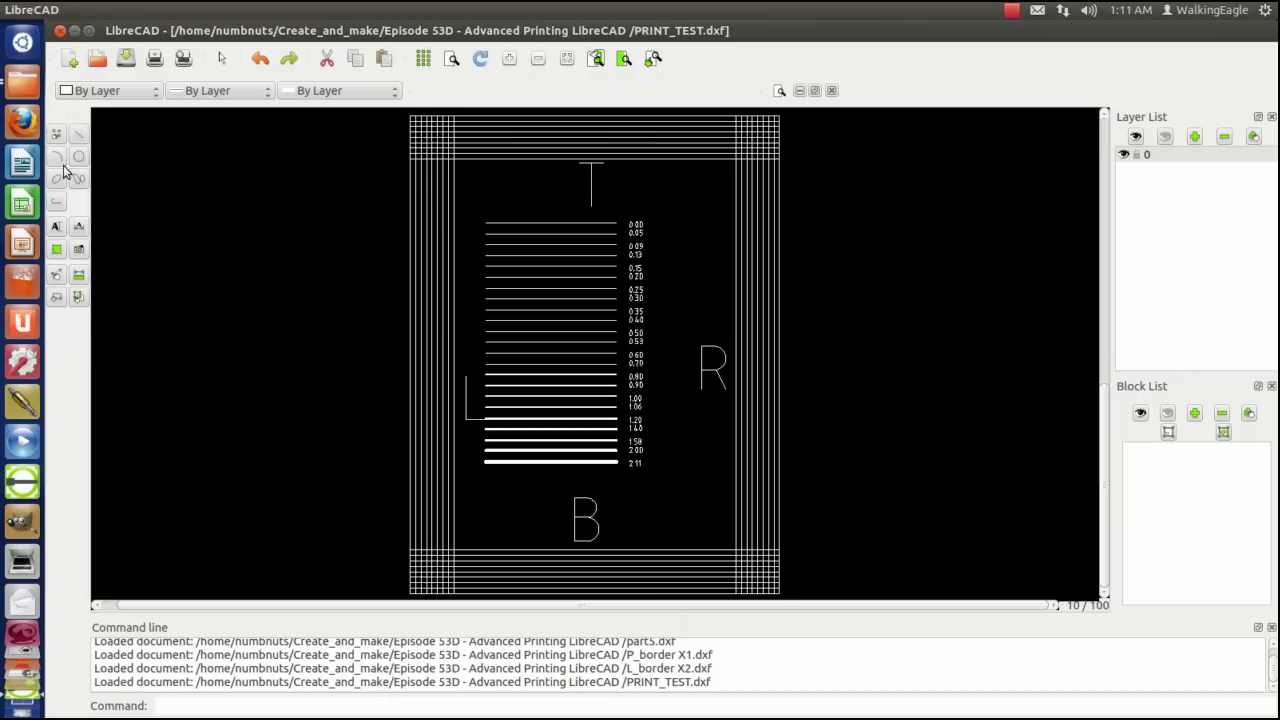
left_click(57, 150)
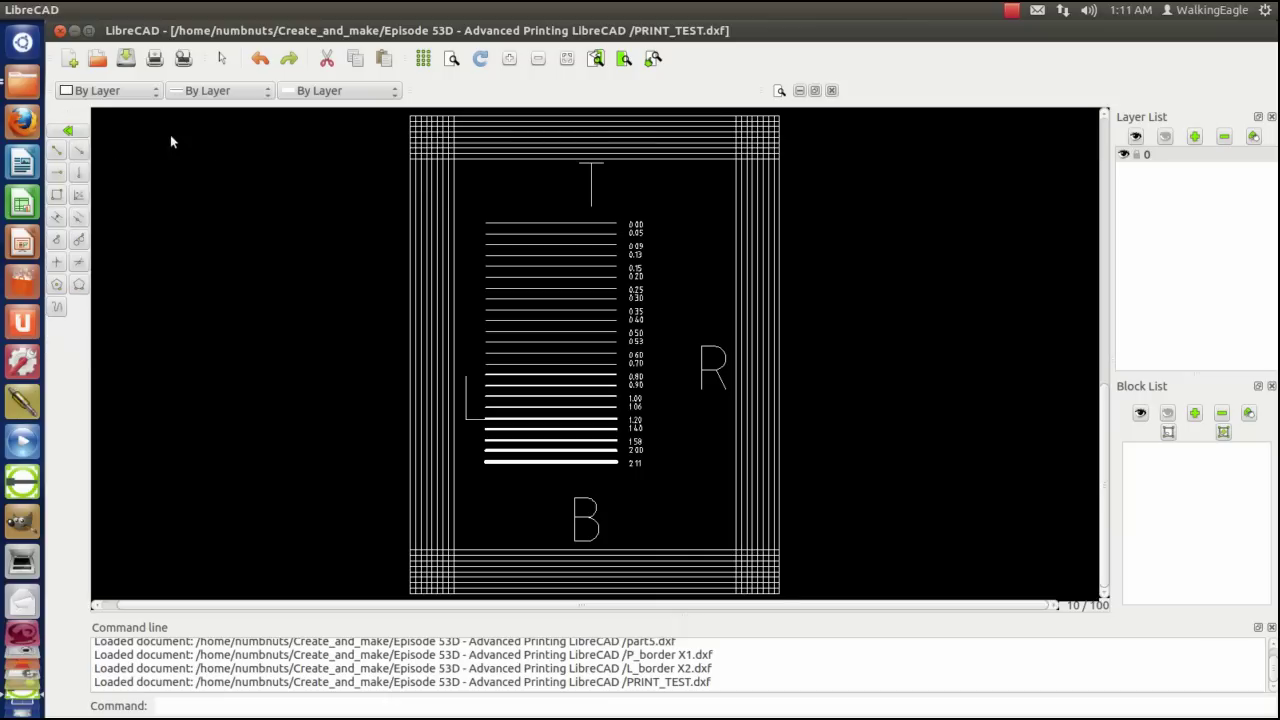
left_click(57, 218)
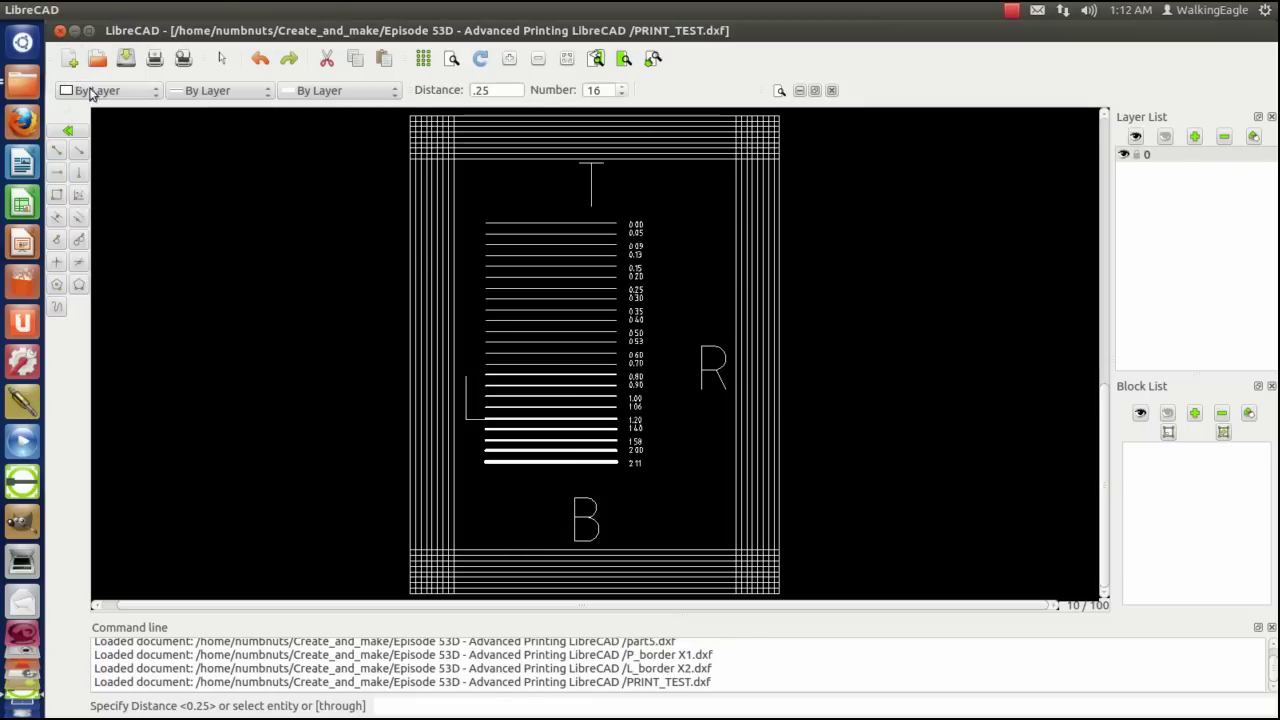
key("Escape")
left_click(67, 130)
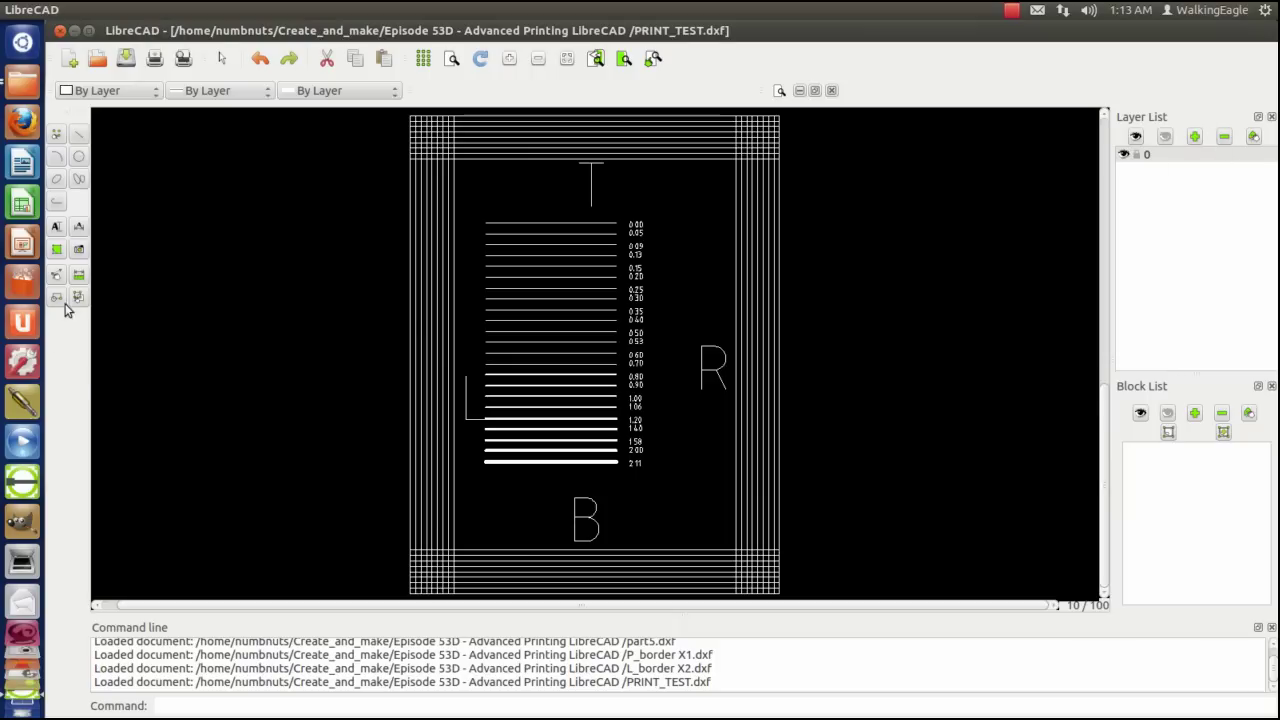
left_click(57, 276)
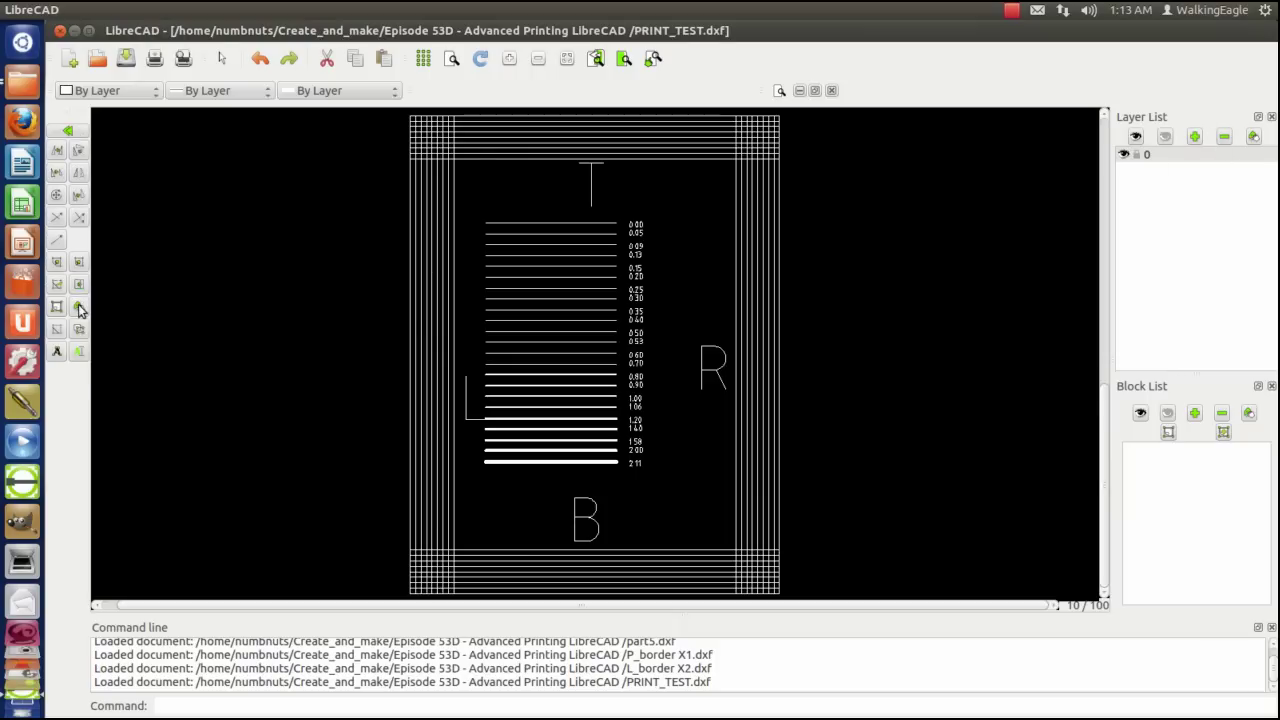
left_click(79, 306)
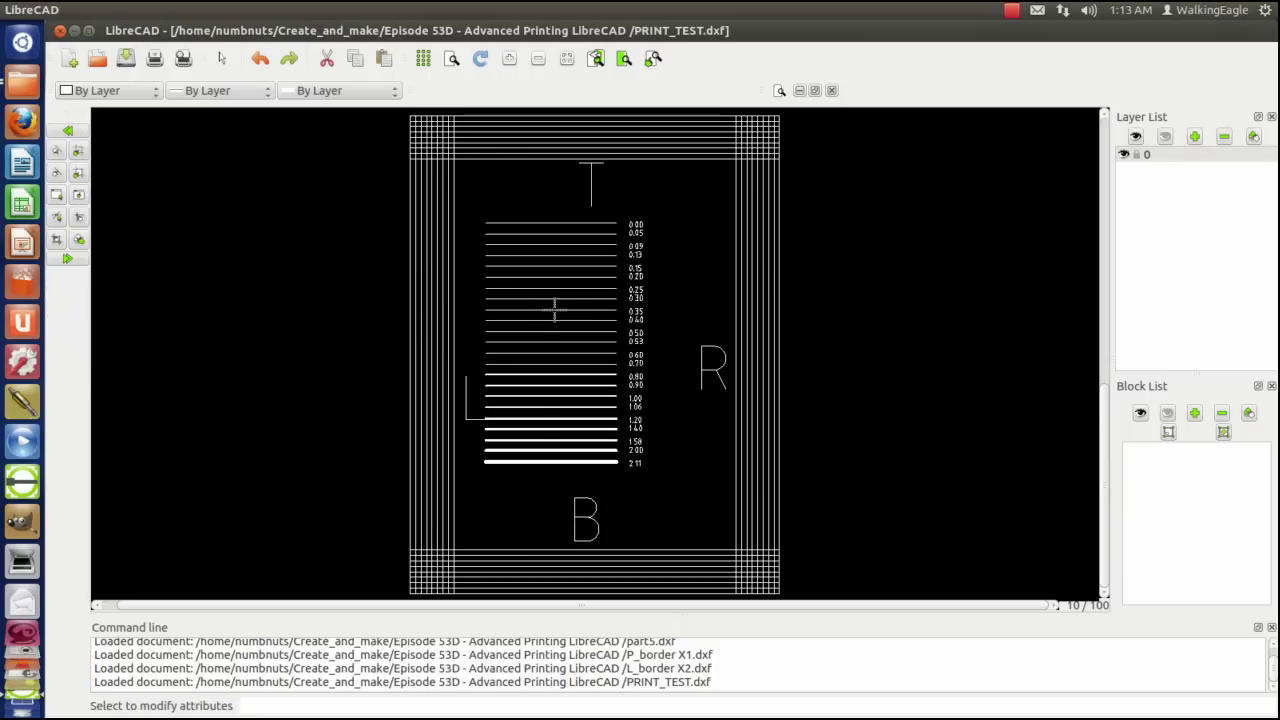
left_click(552, 310)
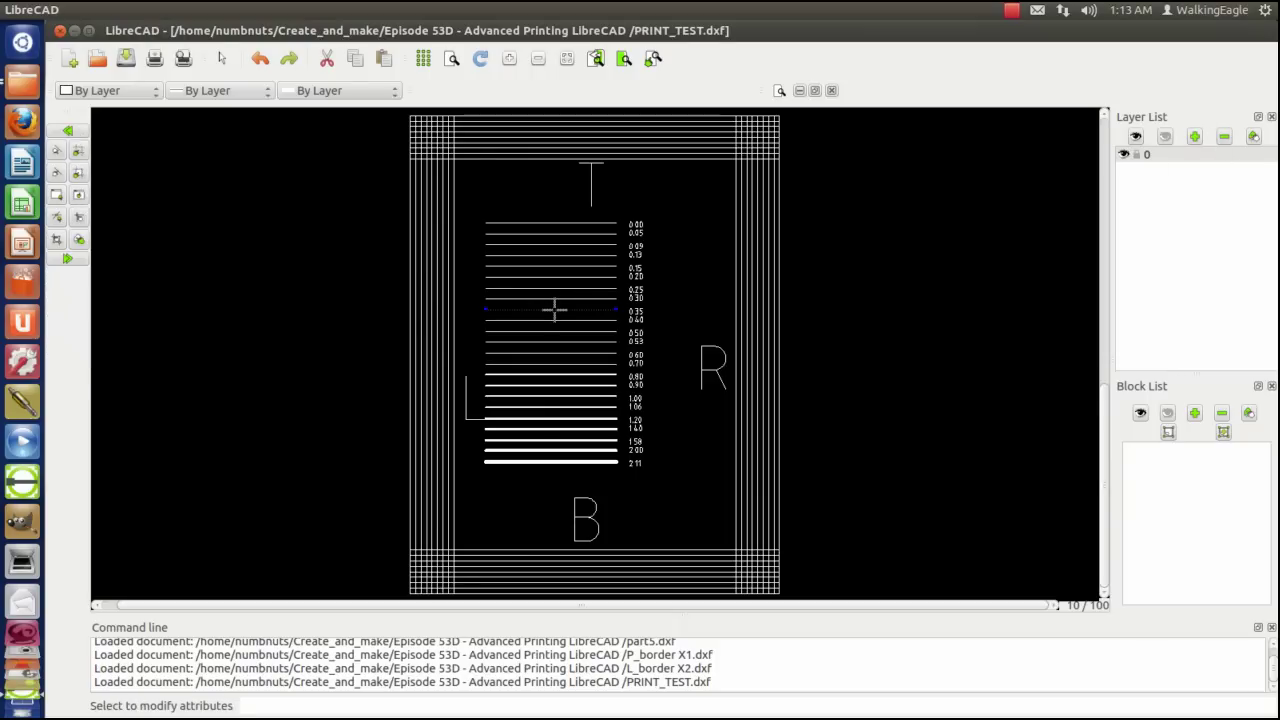
left_click(67, 258)
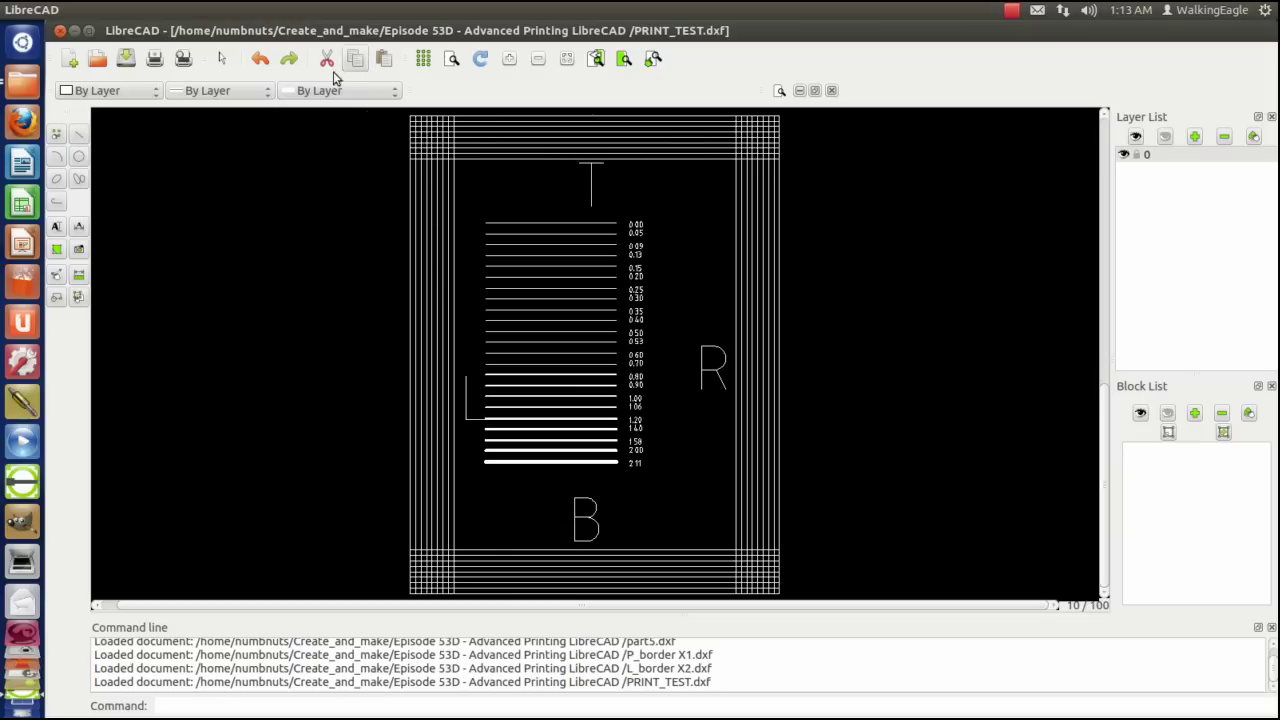
Step: Preview the PRINT_TEST sheet at 1:1 print scale, then exit the print preview
left_click(184, 59)
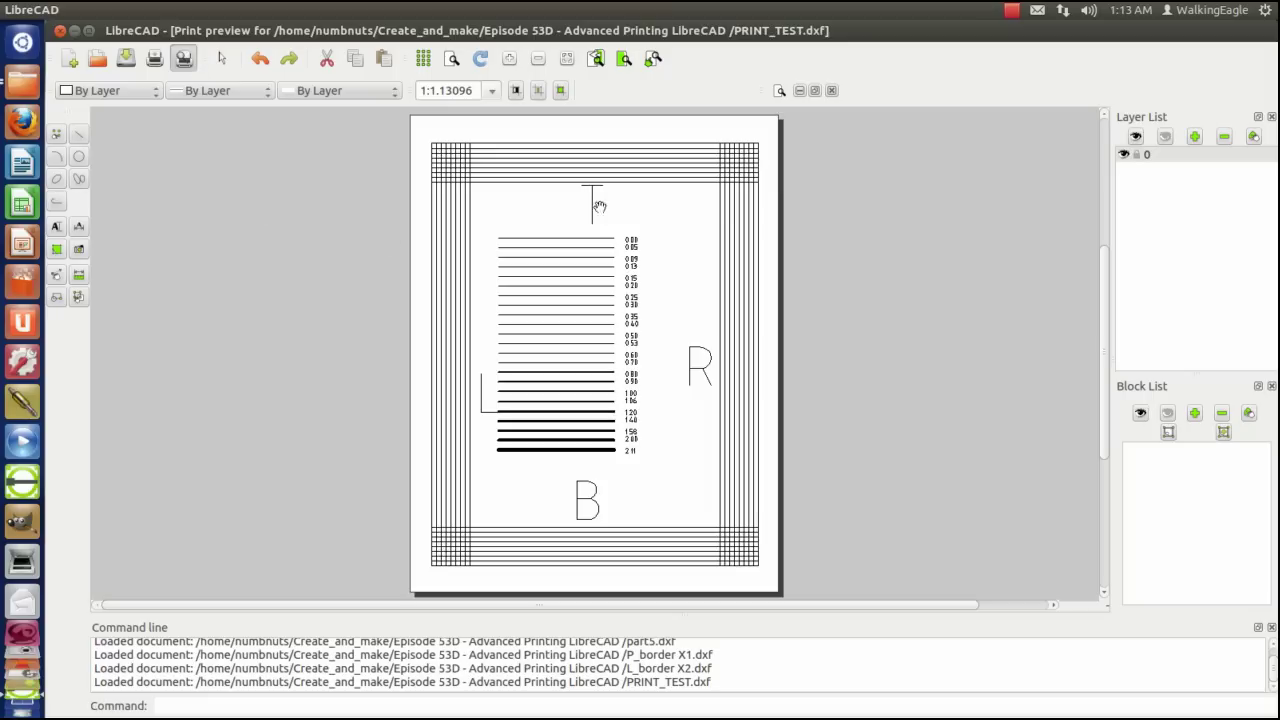
left_click(491, 91)
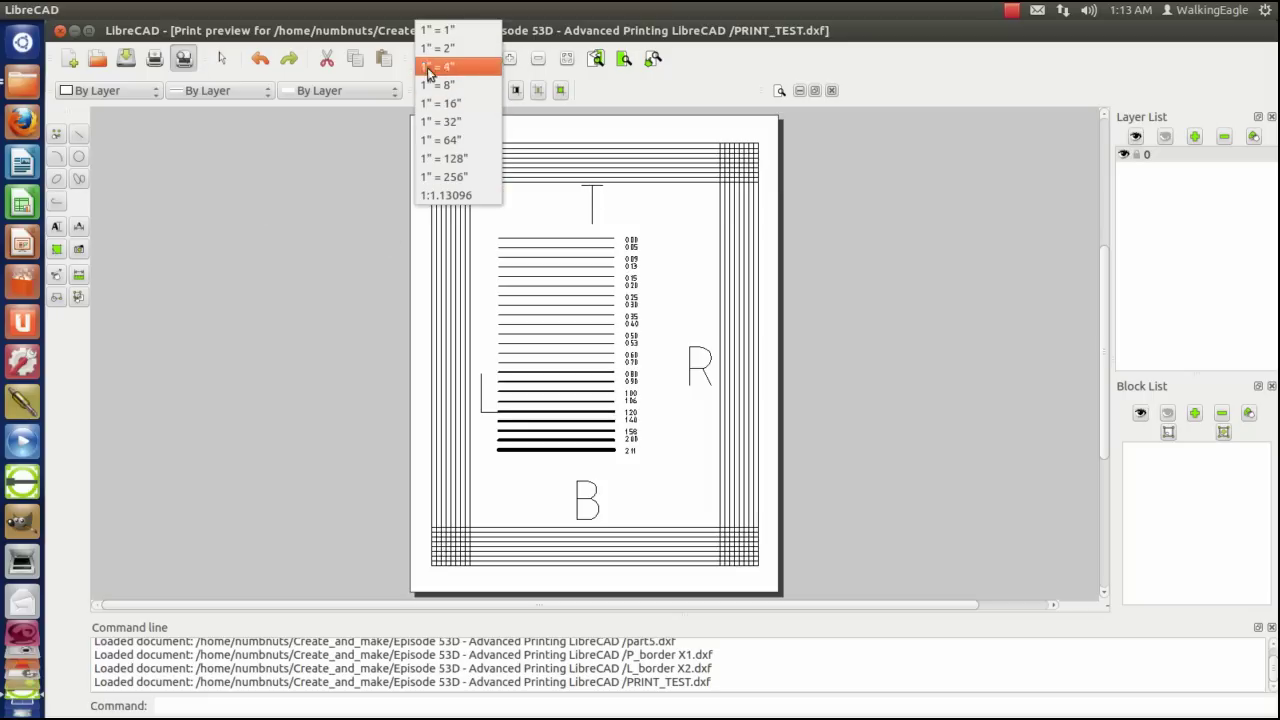
left_click(437, 30)
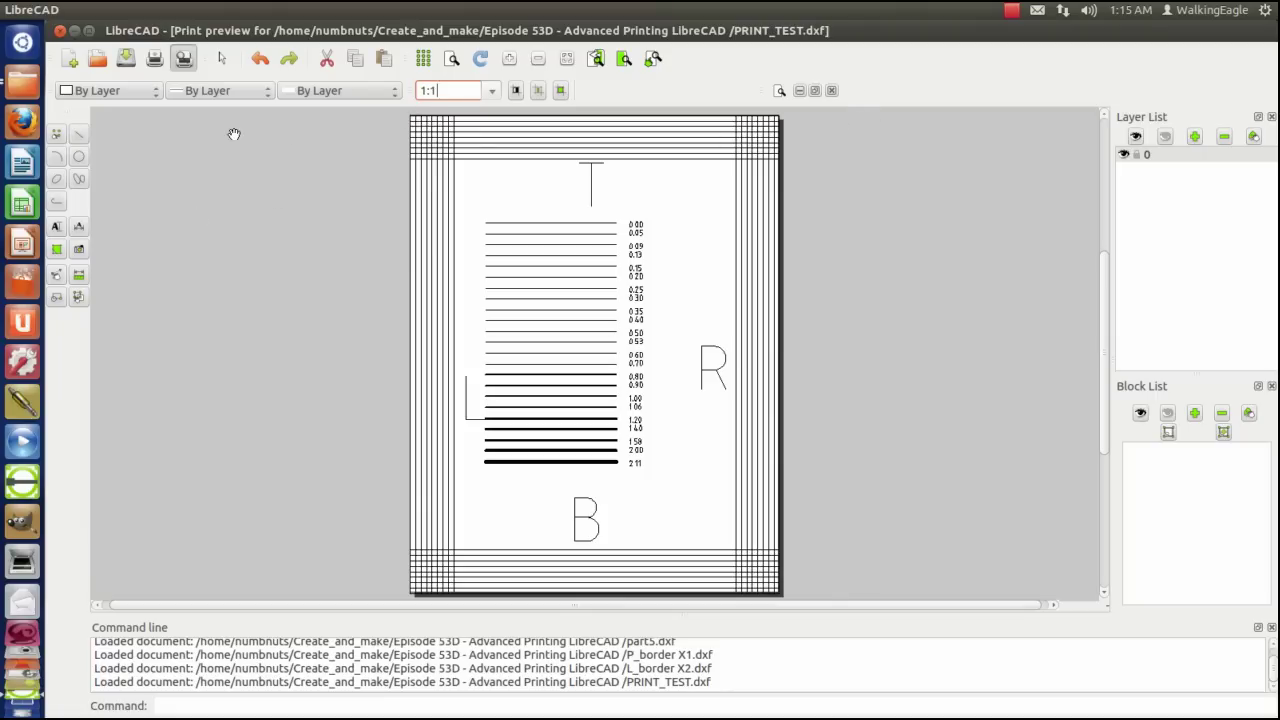
left_click(832, 90)
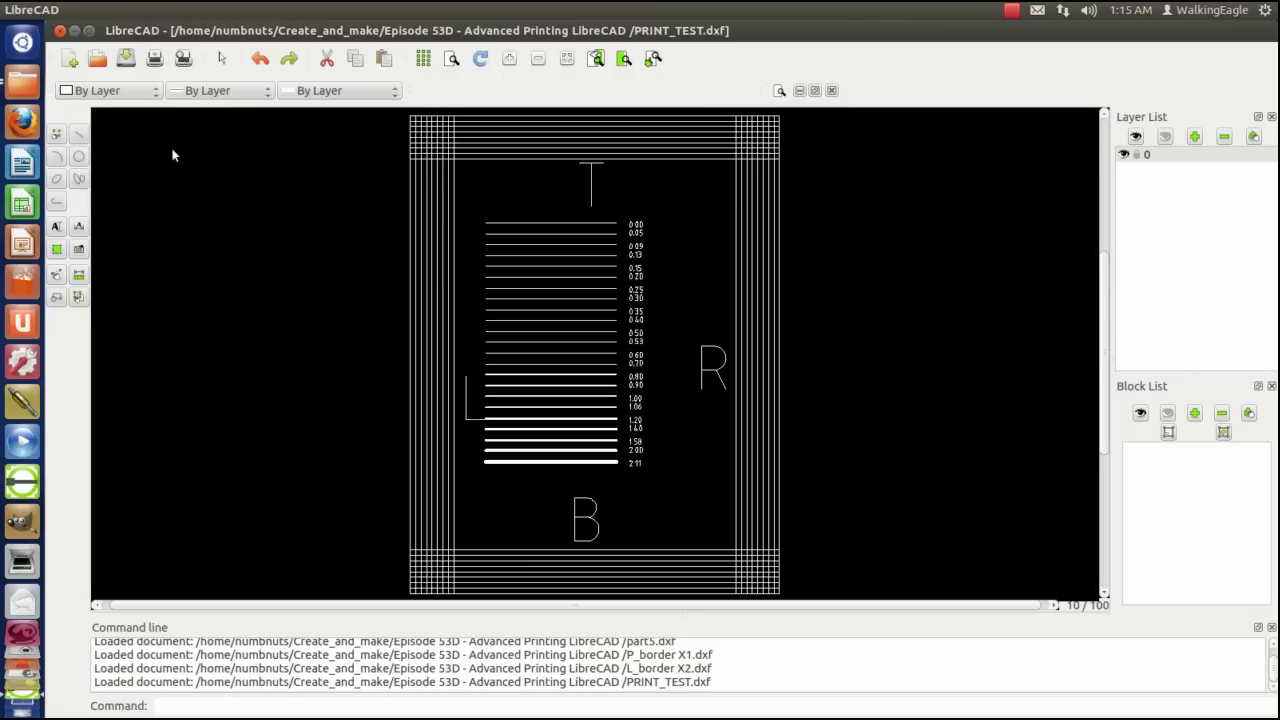
Step: Bring up P_border X1.dxf maximized with its green border and corner ticks fitted in view
left_click(815, 91)
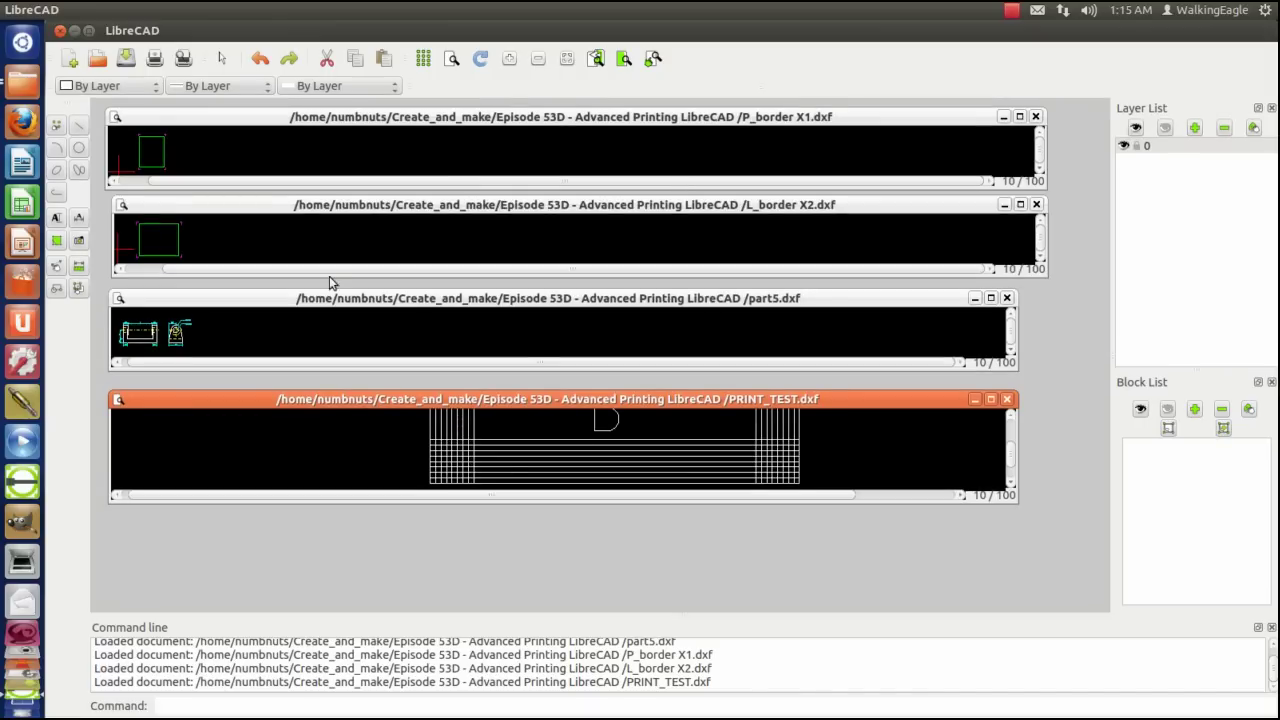
left_click(487, 147)
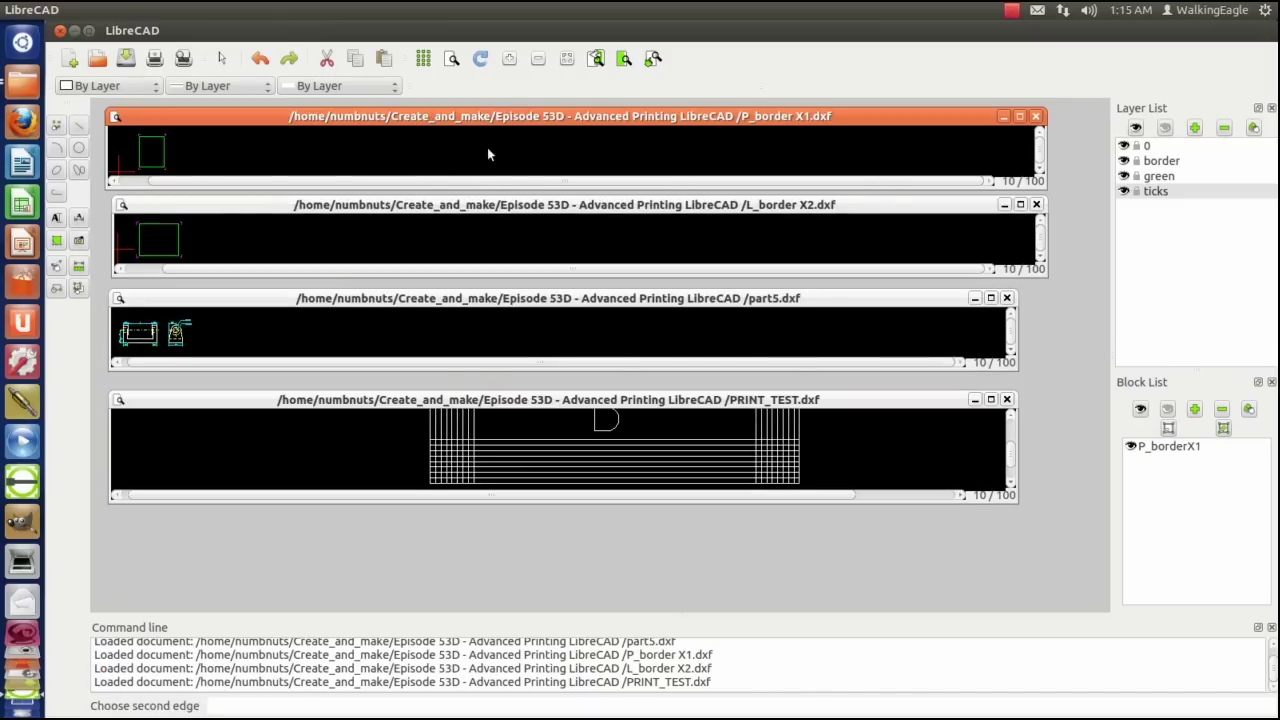
left_click(1018, 117)
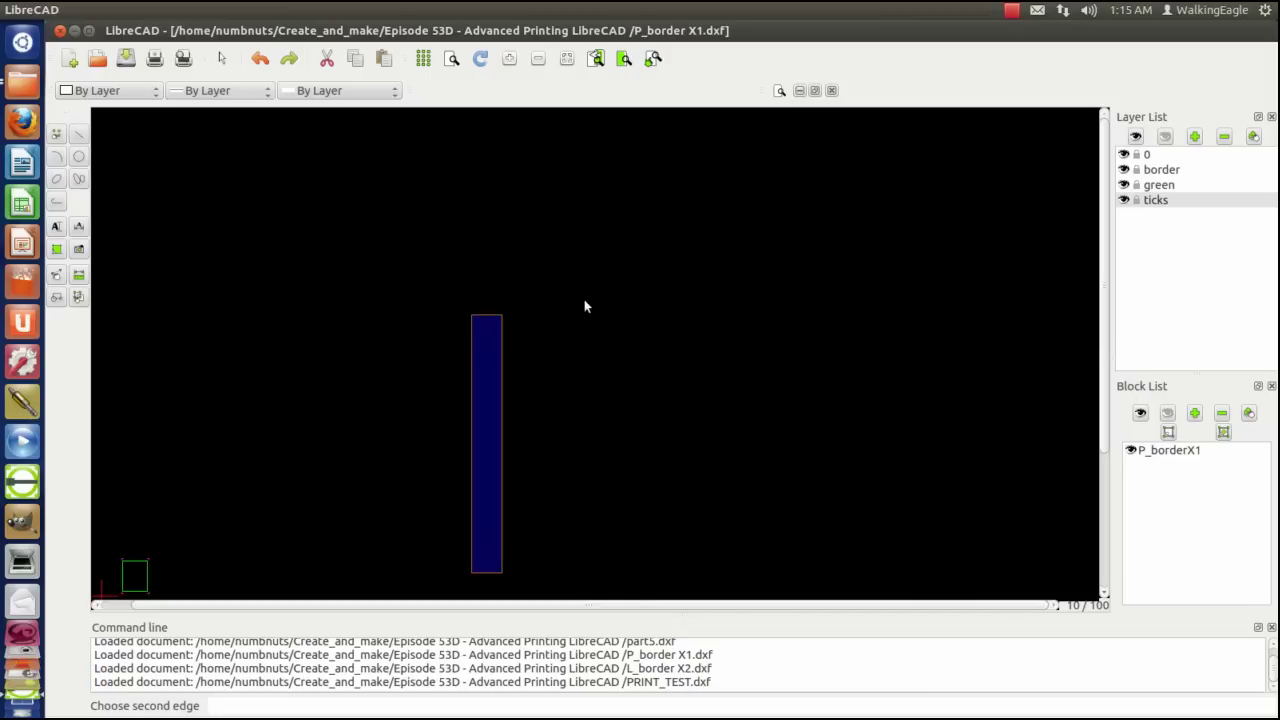
left_click(567, 59)
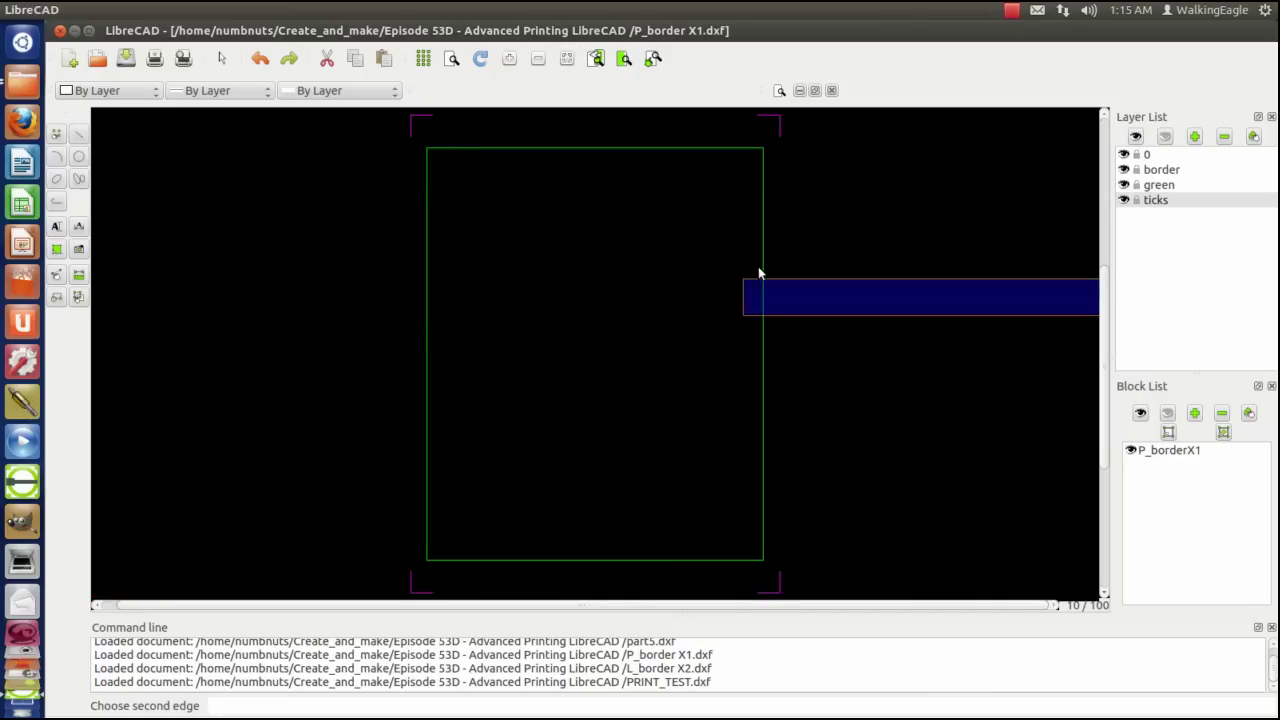
right_click(934, 286)
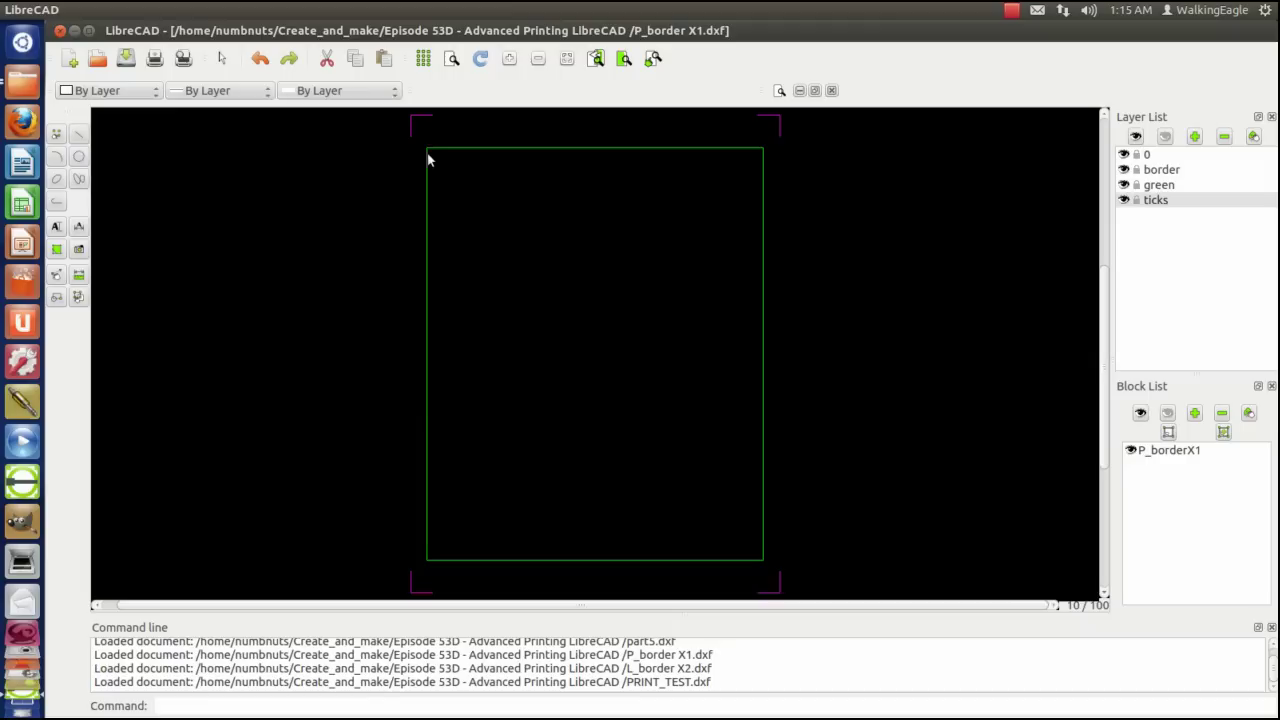
left_click(1171, 170)
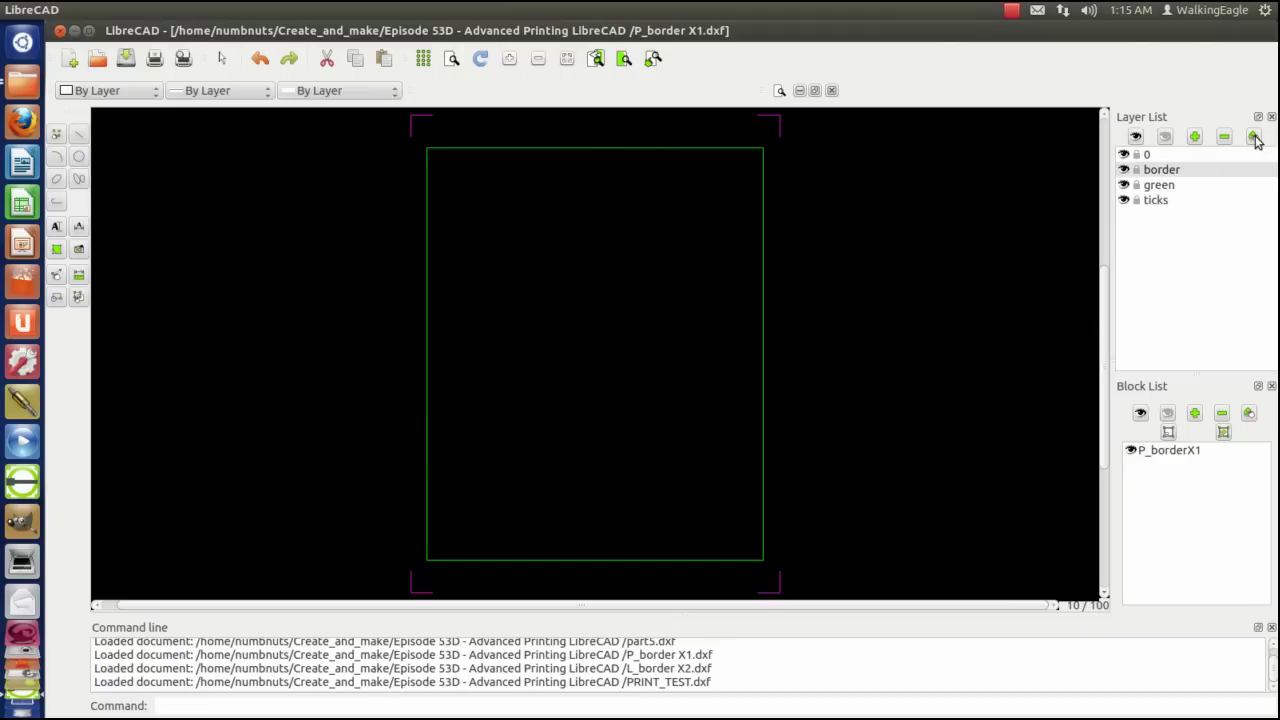
left_click(1254, 138)
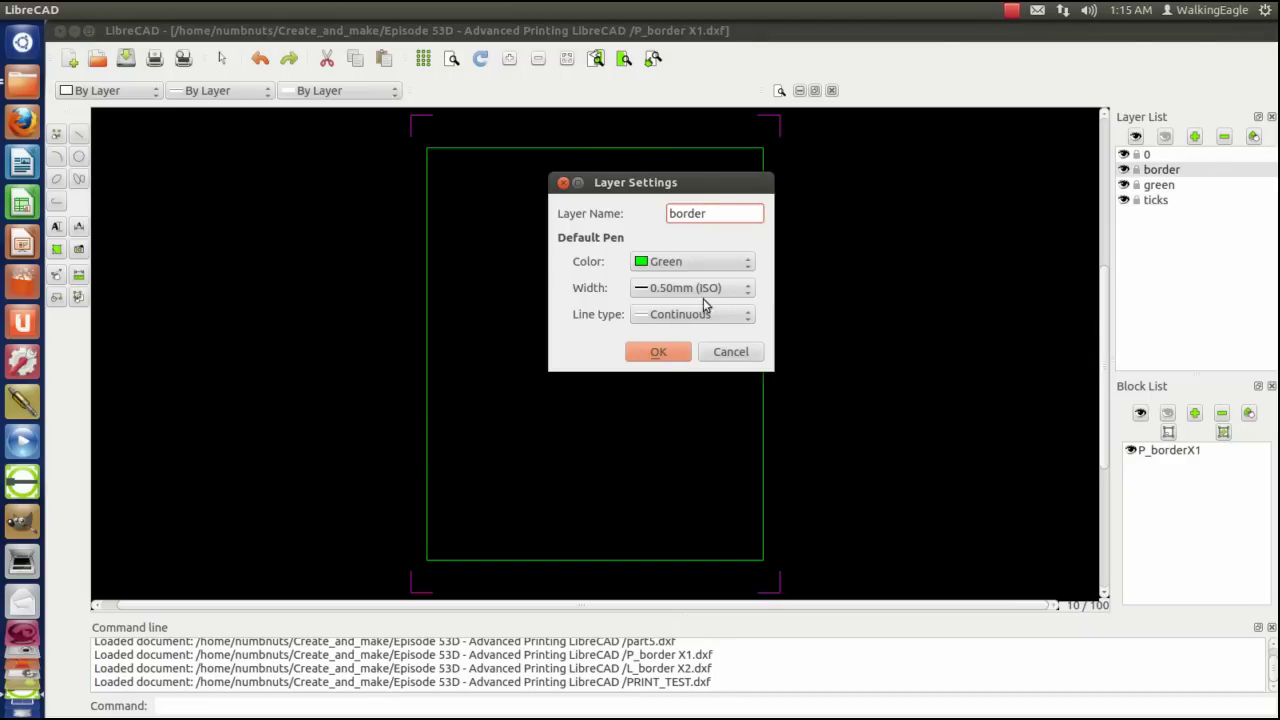
left_click(727, 354)
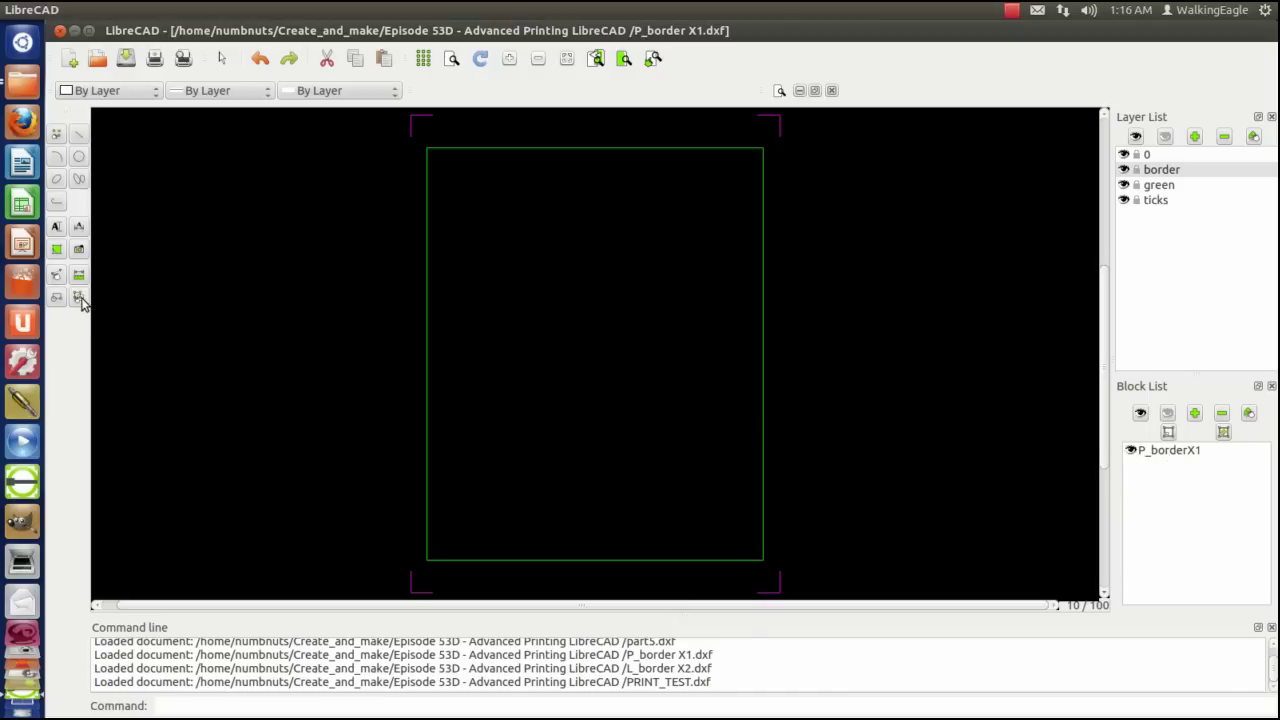
Step: Remove the P_borderX1 block definition from the block list, keeping the border lines in place
left_click(56, 274)
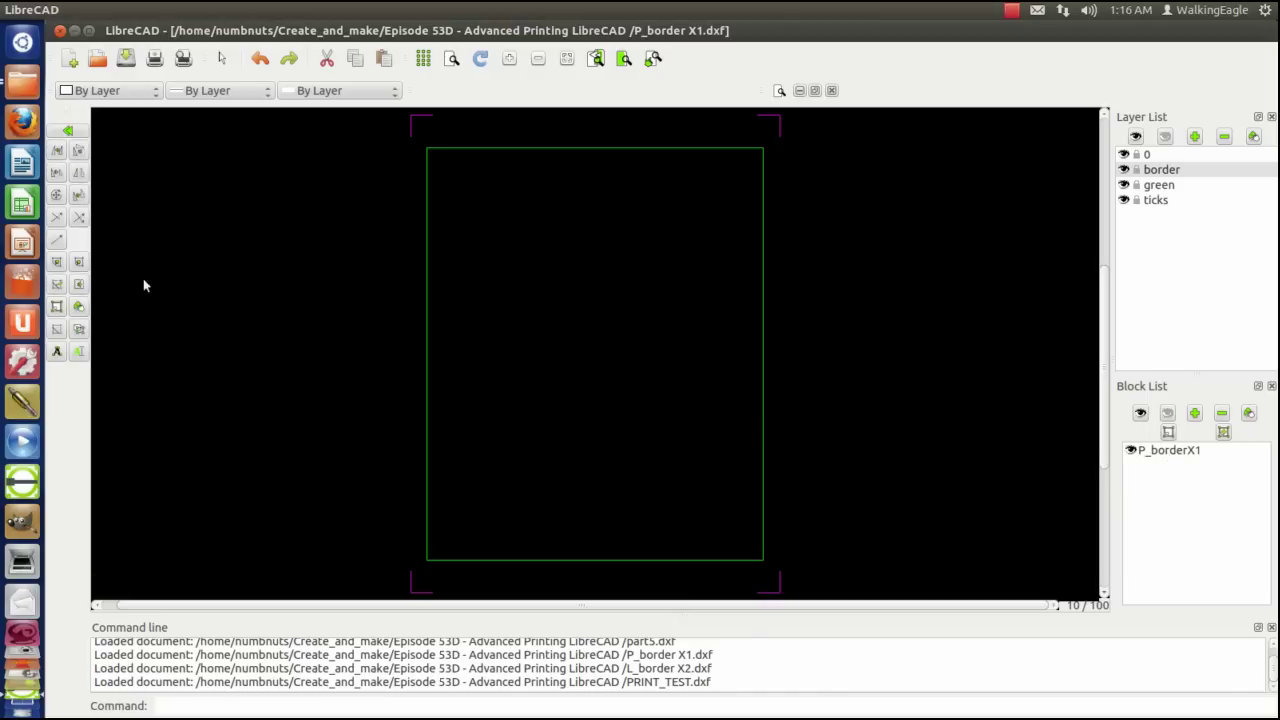
left_click(79, 329)
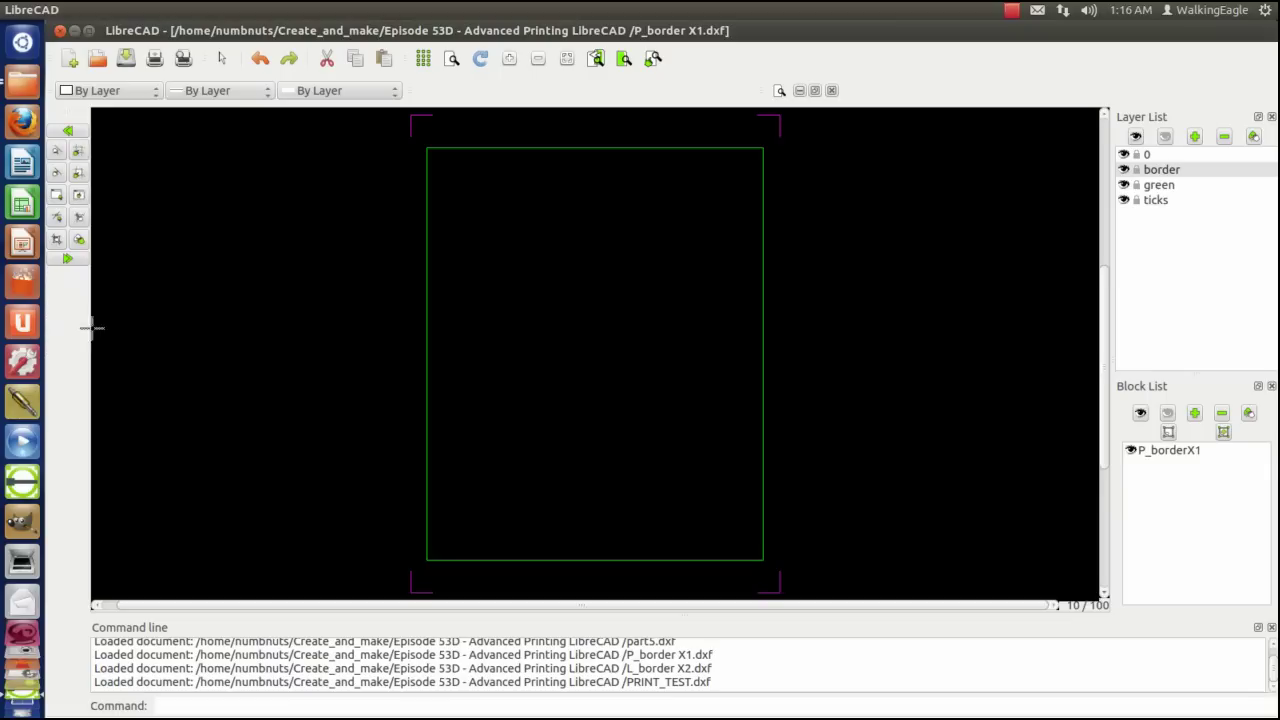
left_click(425, 442)
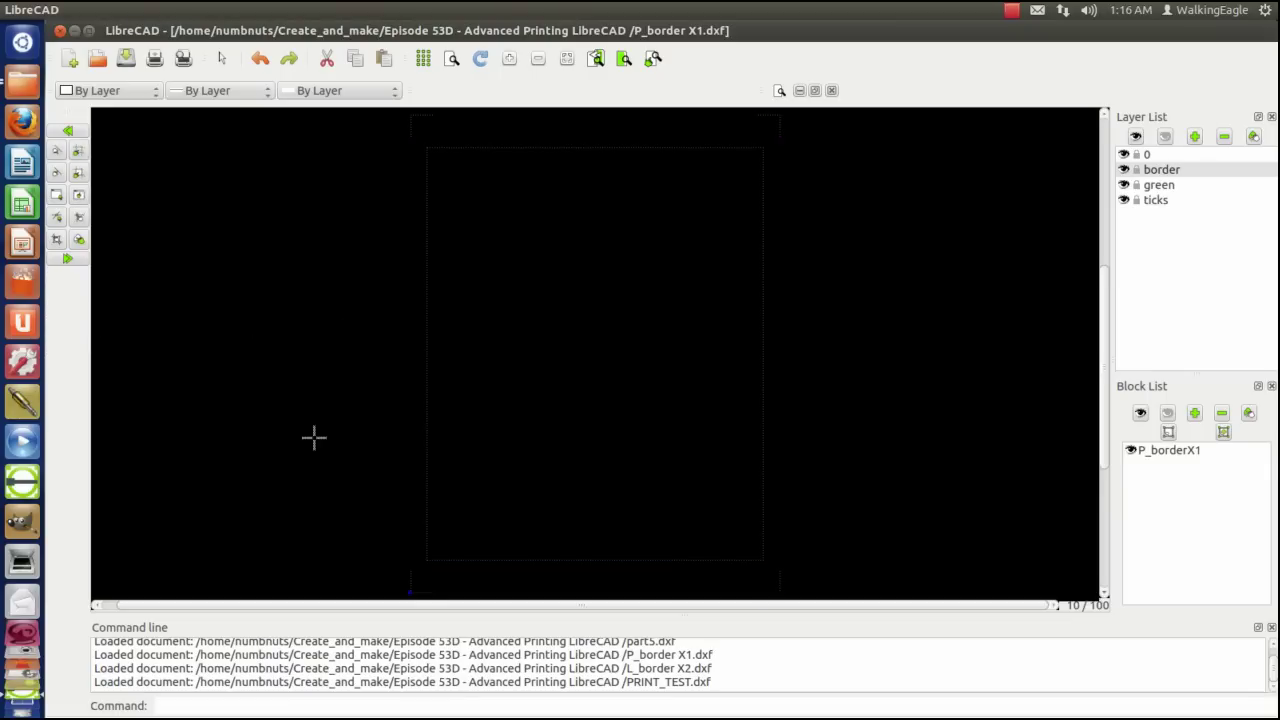
left_click(65, 259)
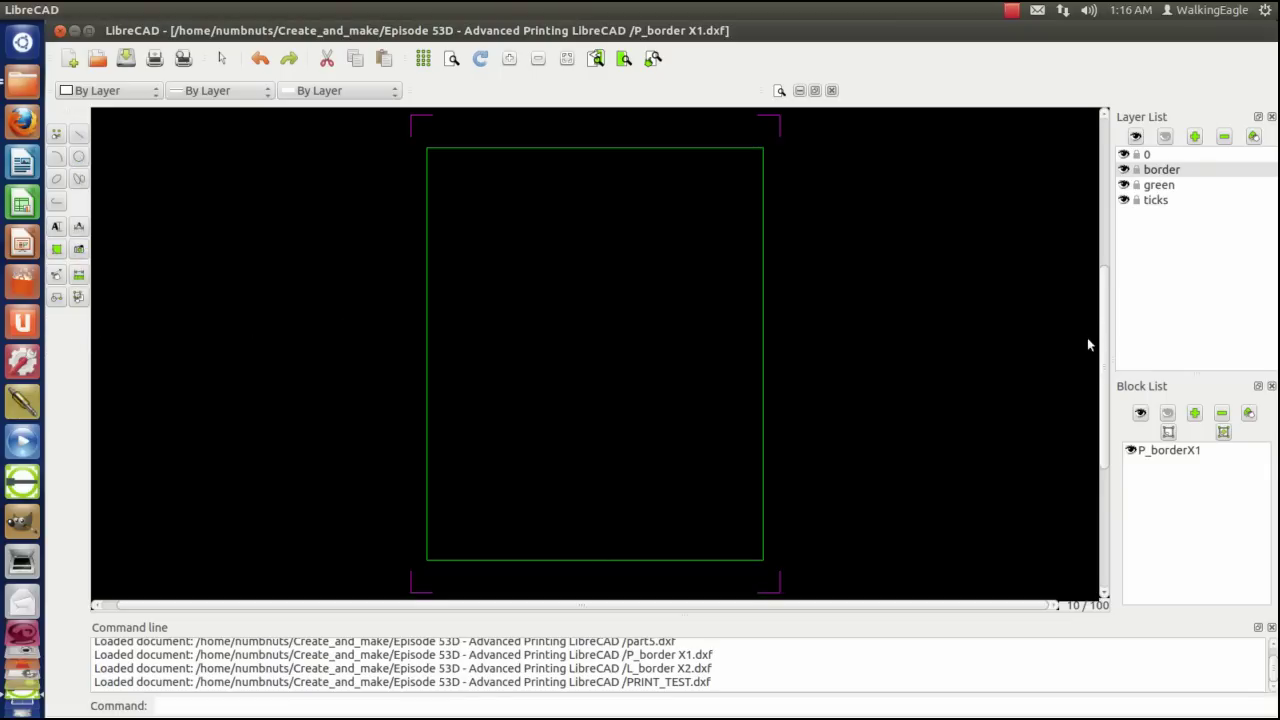
left_click(1175, 452)
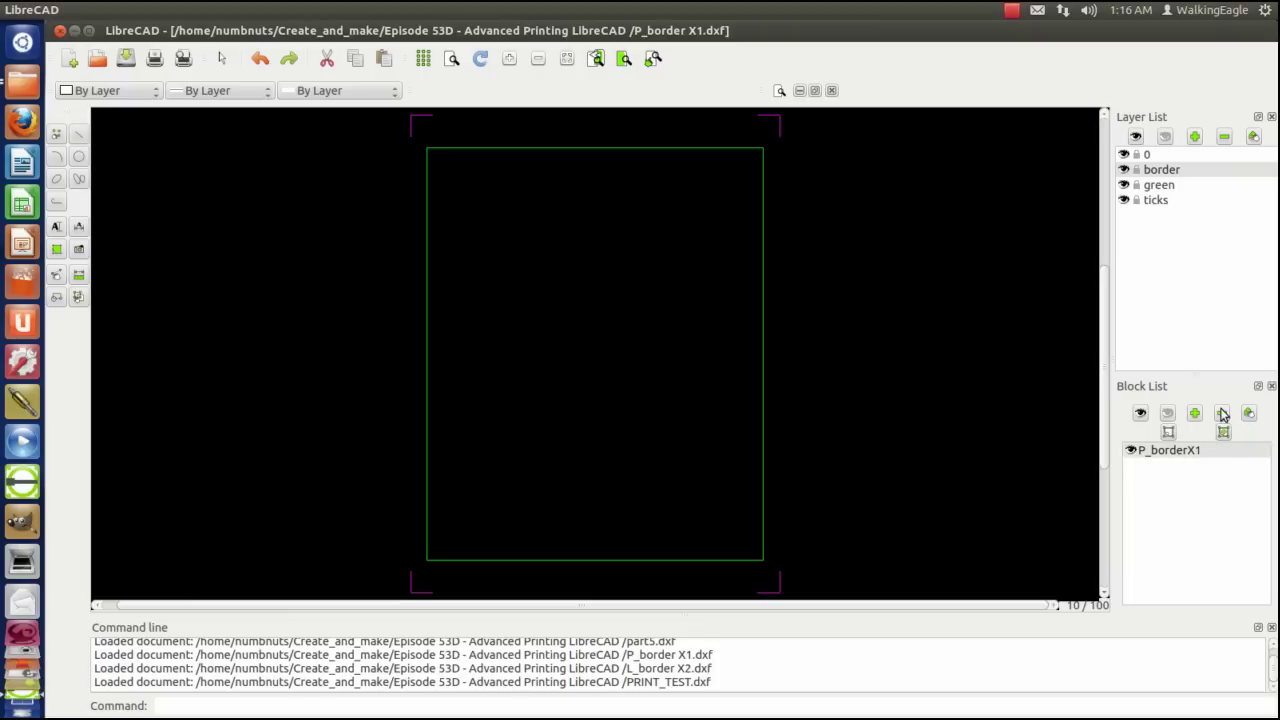
left_click(1222, 414)
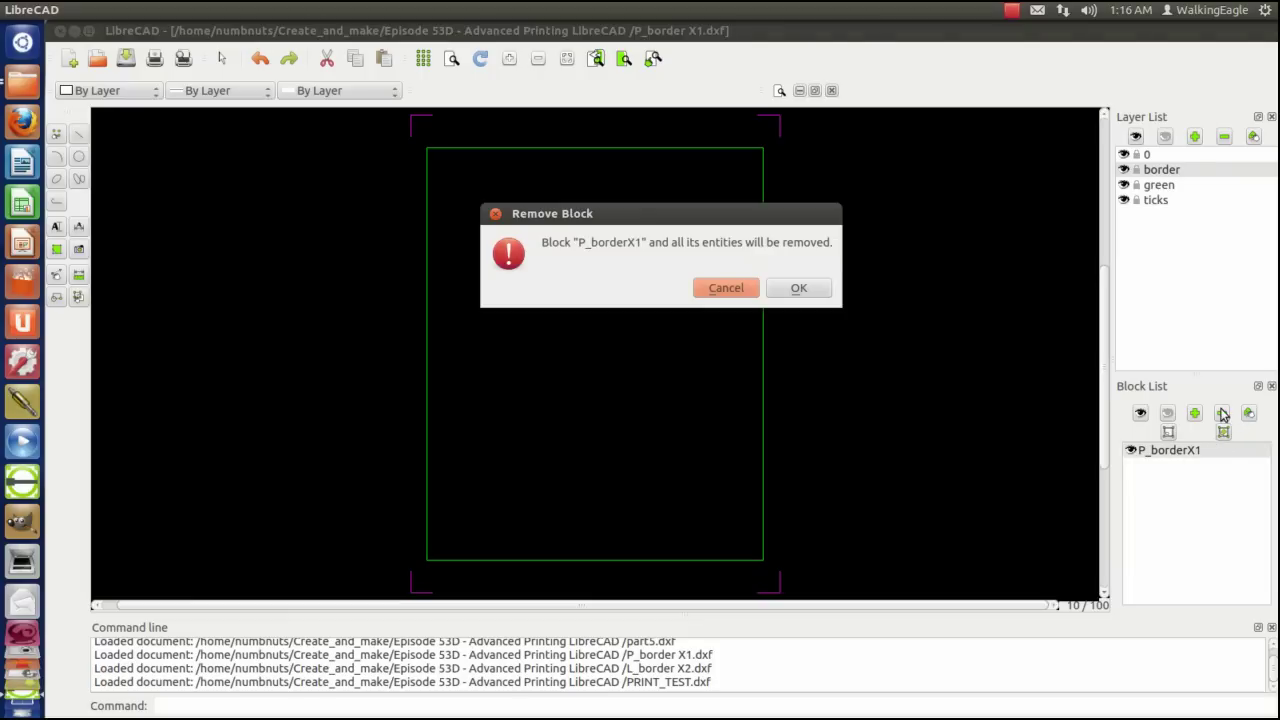
left_click(810, 288)
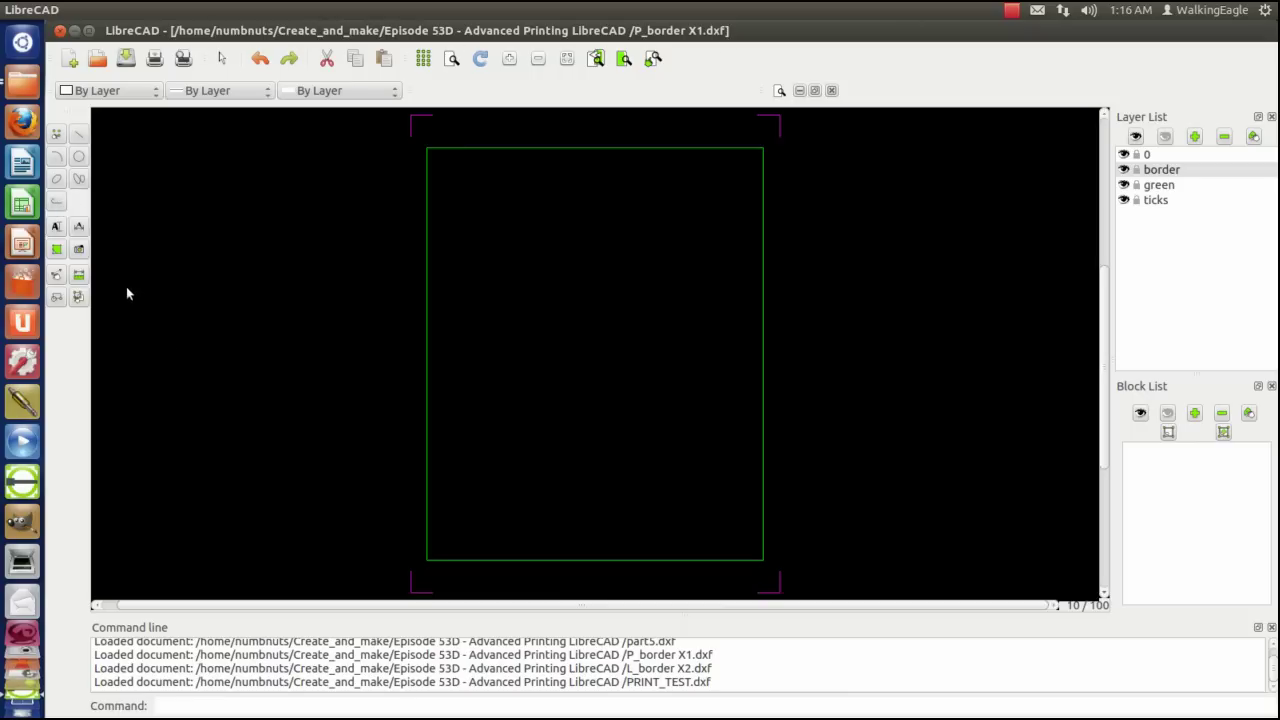
Step: Show the Modify tools in the left tool palette
left_click(57, 278)
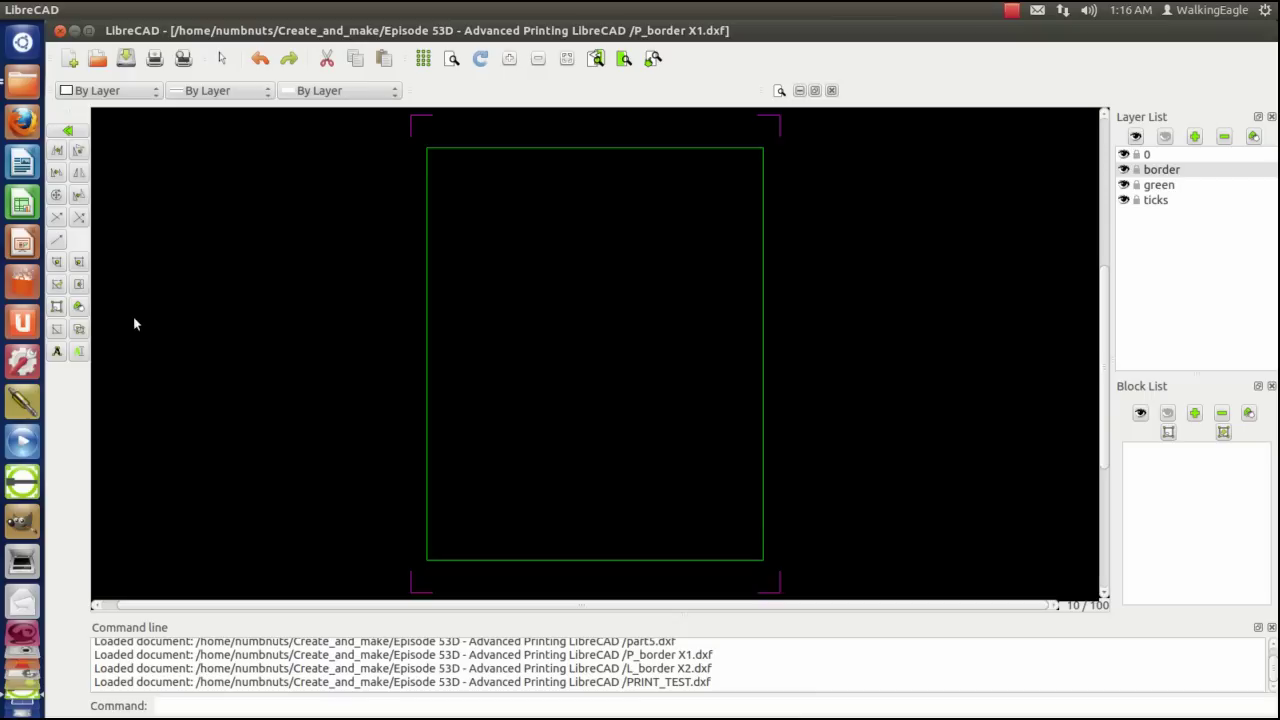
Step: Start the Scale command and select every entity, the green frame and all corner ticks
left_click(57, 172)
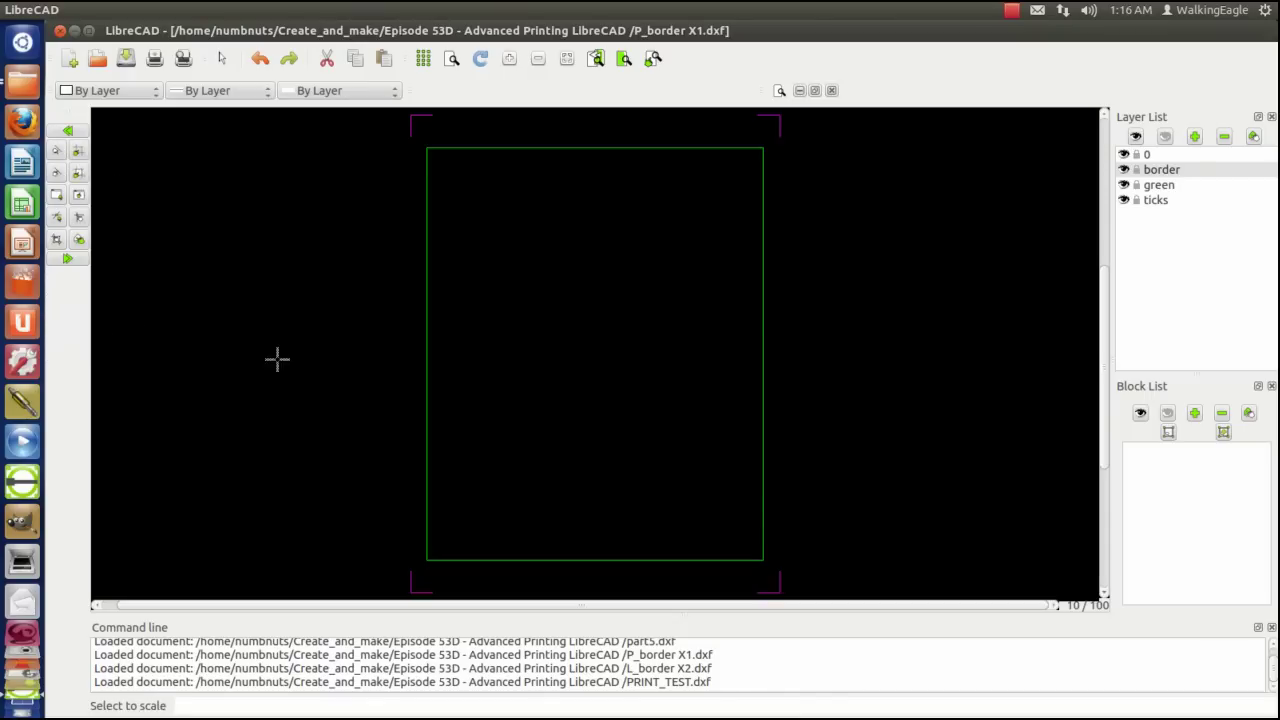
left_click(84, 152)
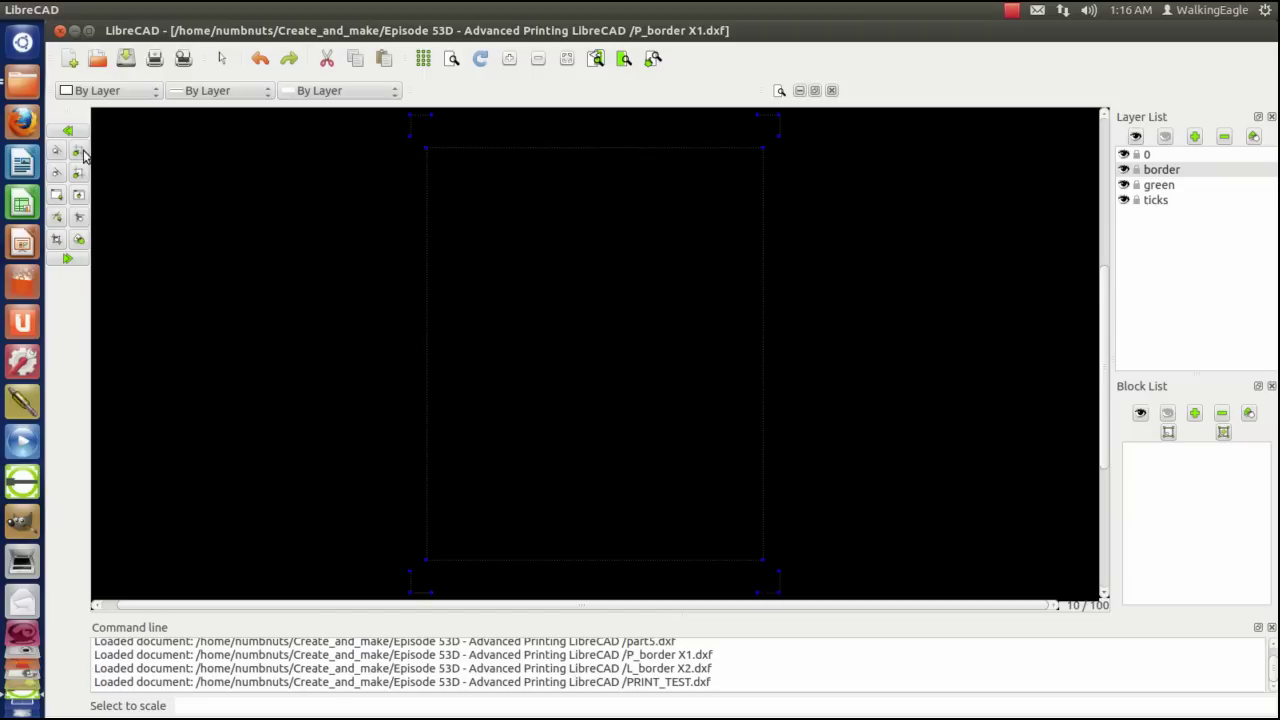
left_click(67, 261)
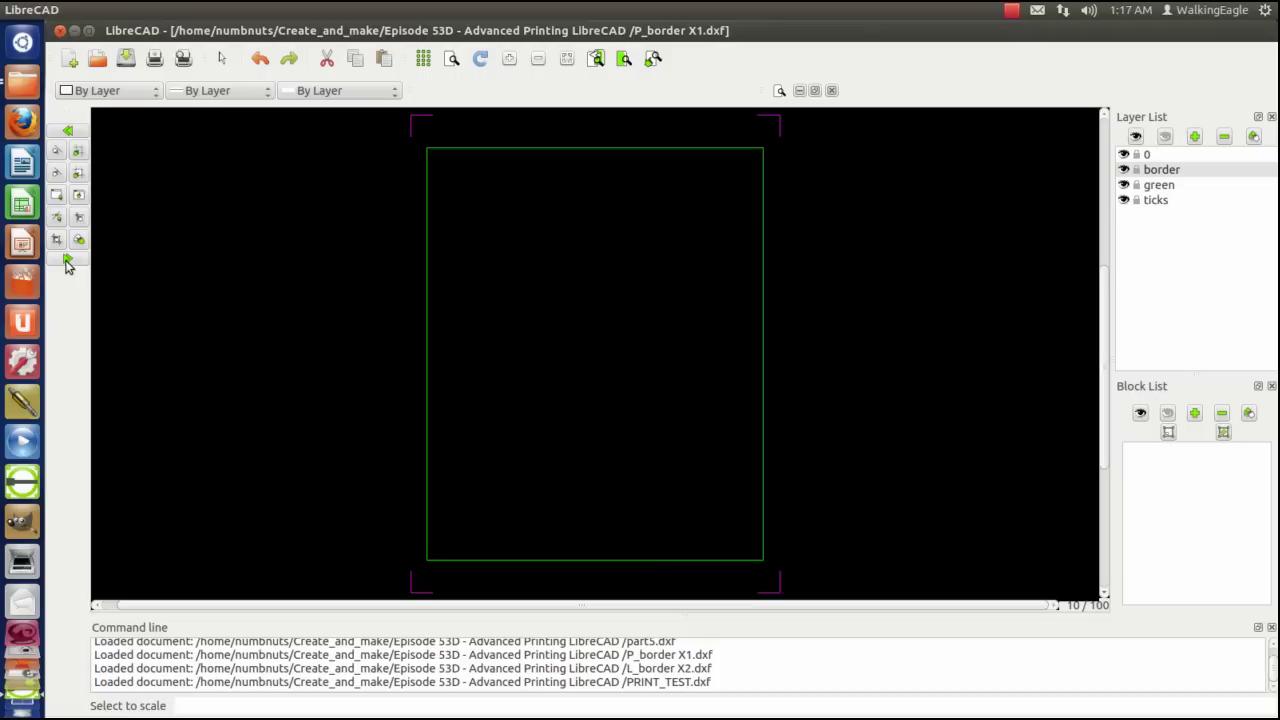
left_click(78, 150)
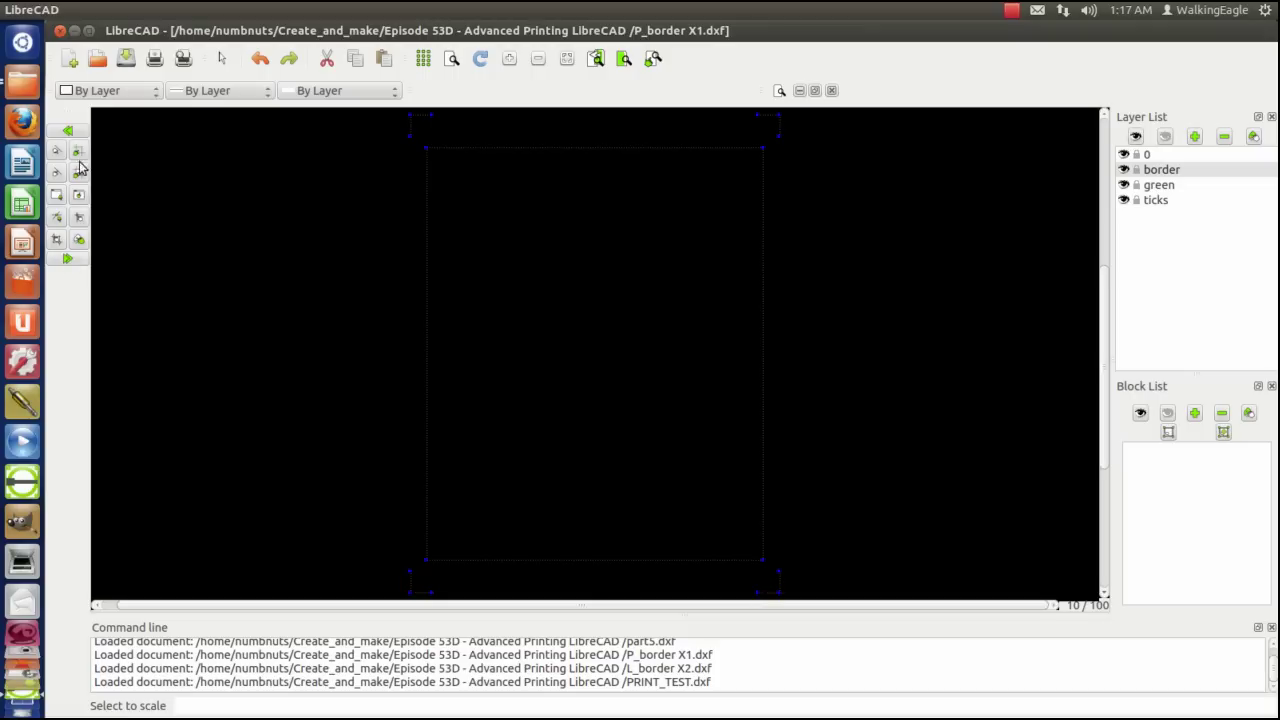
Step: Scale the border by factor 2 from its bottom-left tick endpoint and fit it in view
left_click(67, 258)
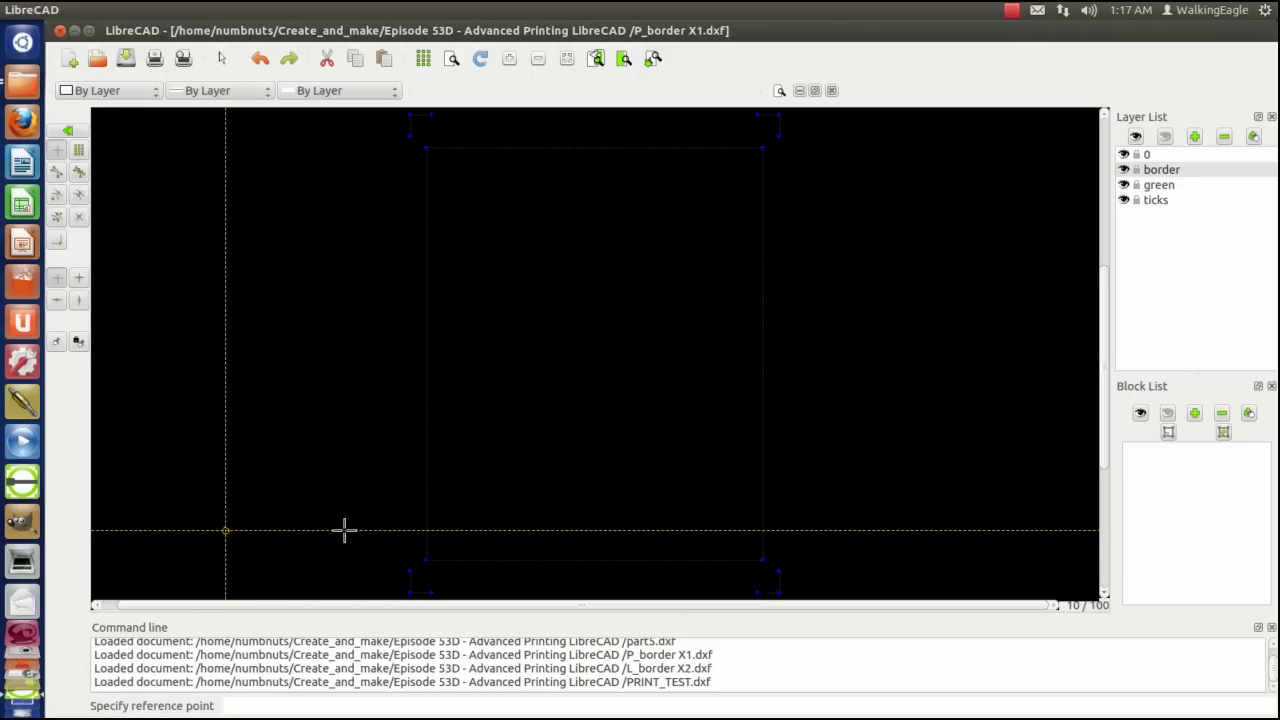
left_click(56, 176)
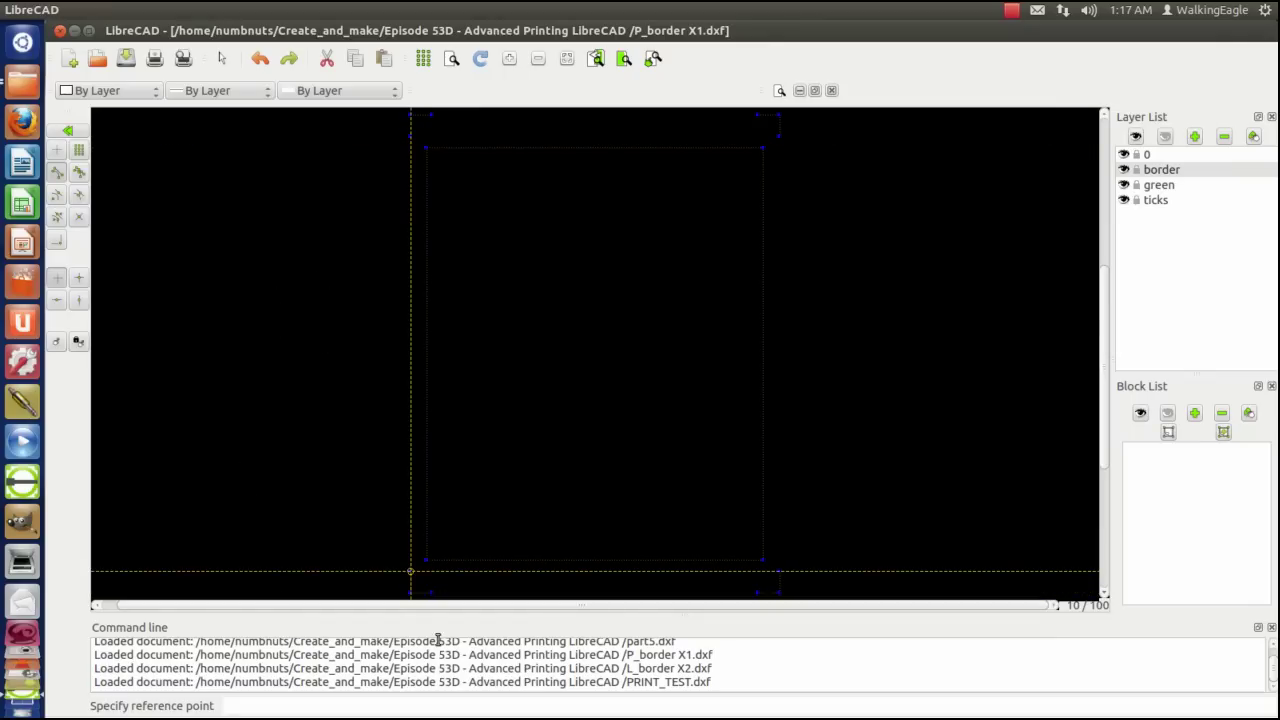
left_click(405, 598)
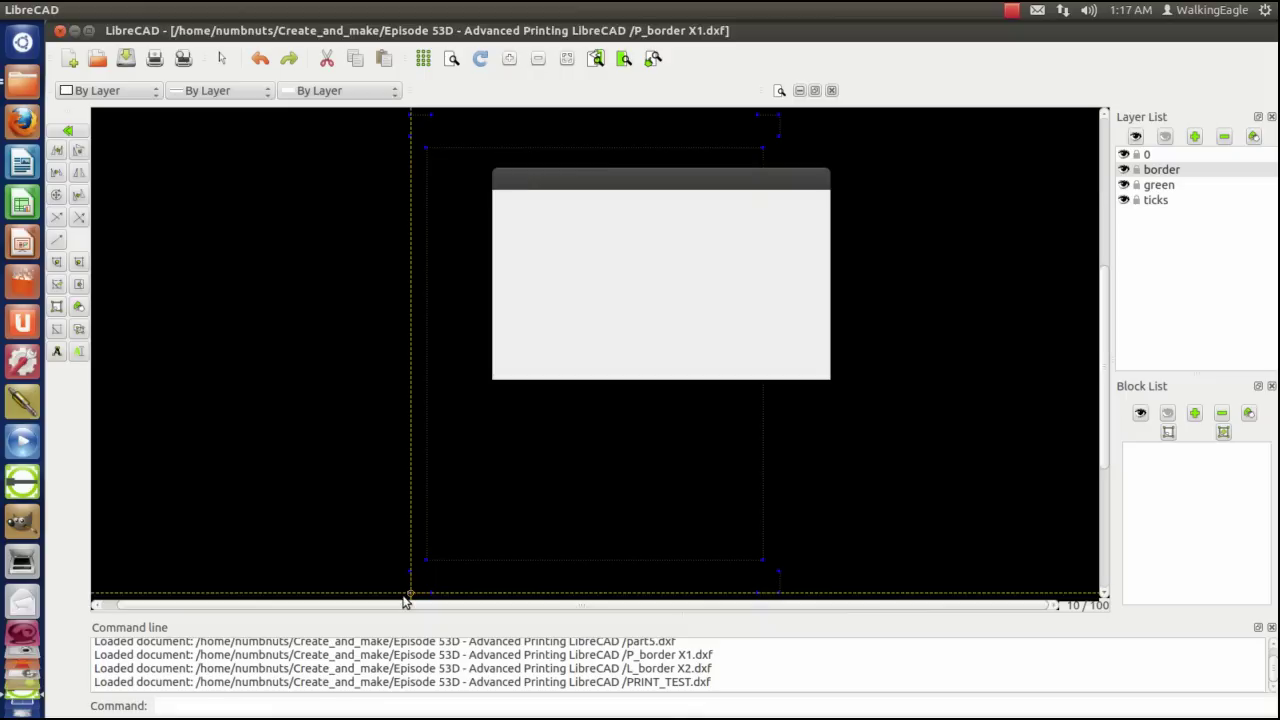
left_click(714, 360)
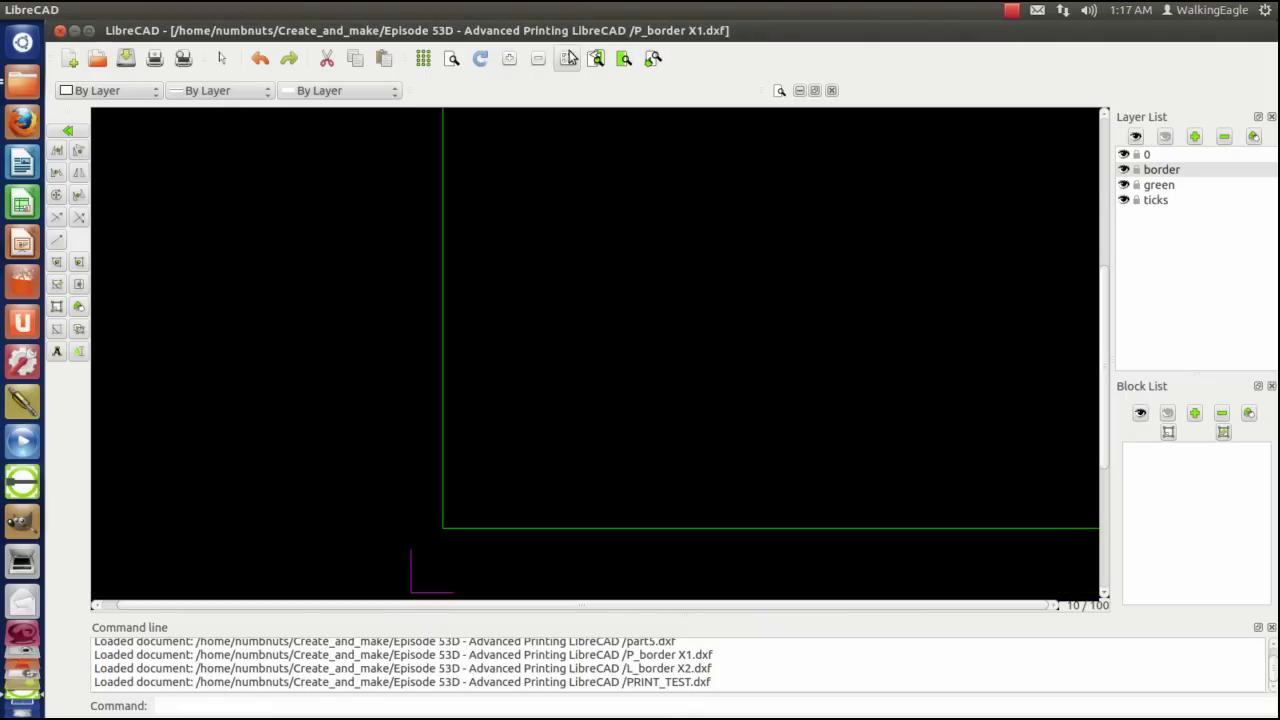
left_click(566, 59)
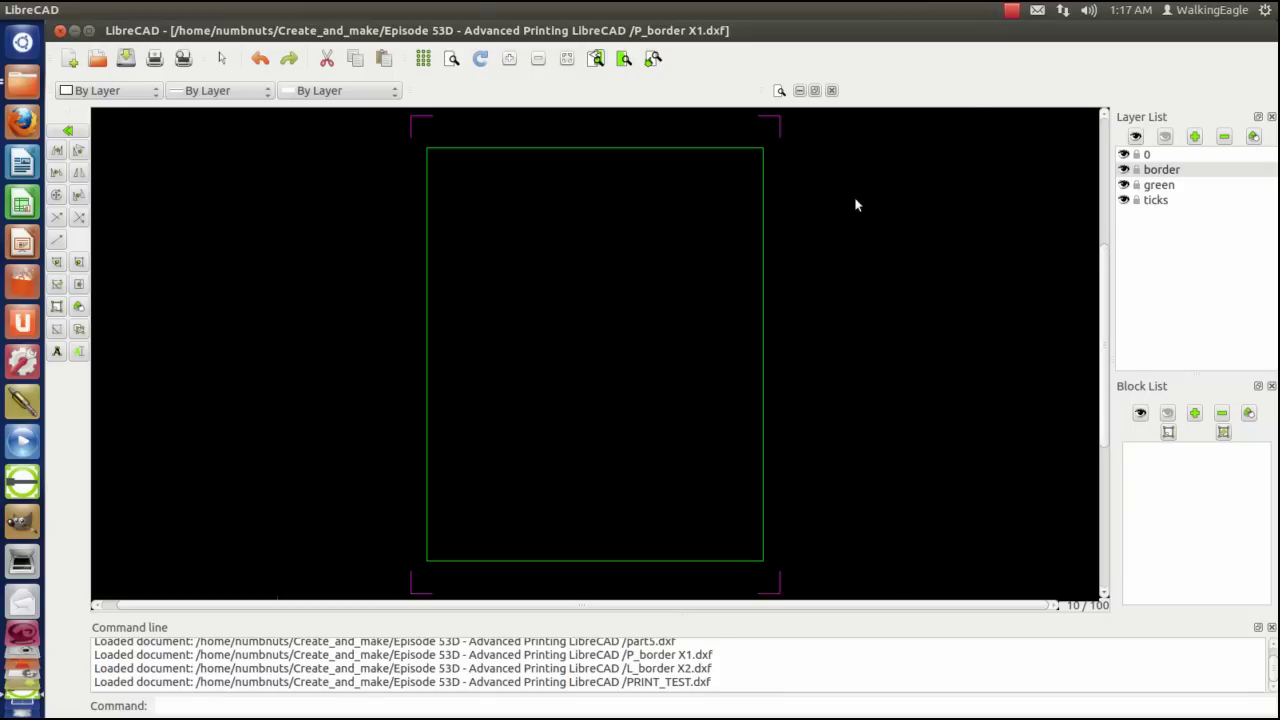
Step: Create block P_borderX2 from all enlarged border entities, with its base at the bottom-left corner
left_click(68, 131)
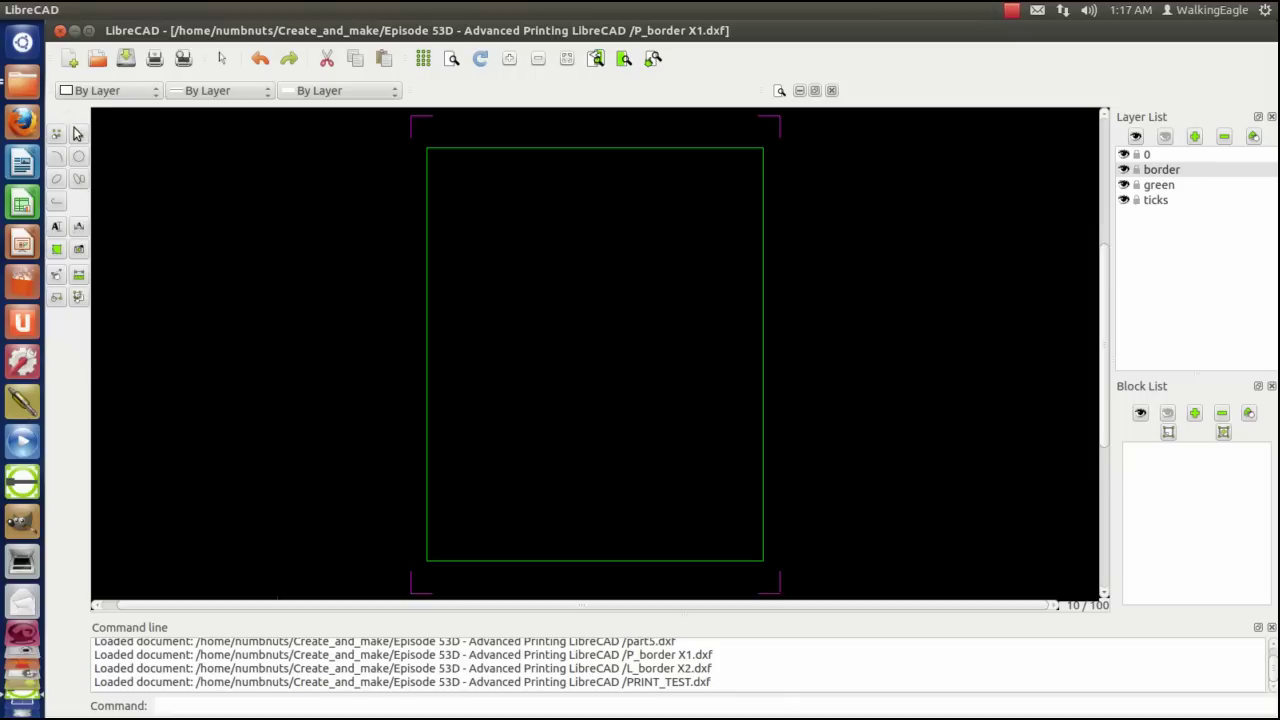
left_click(57, 299)
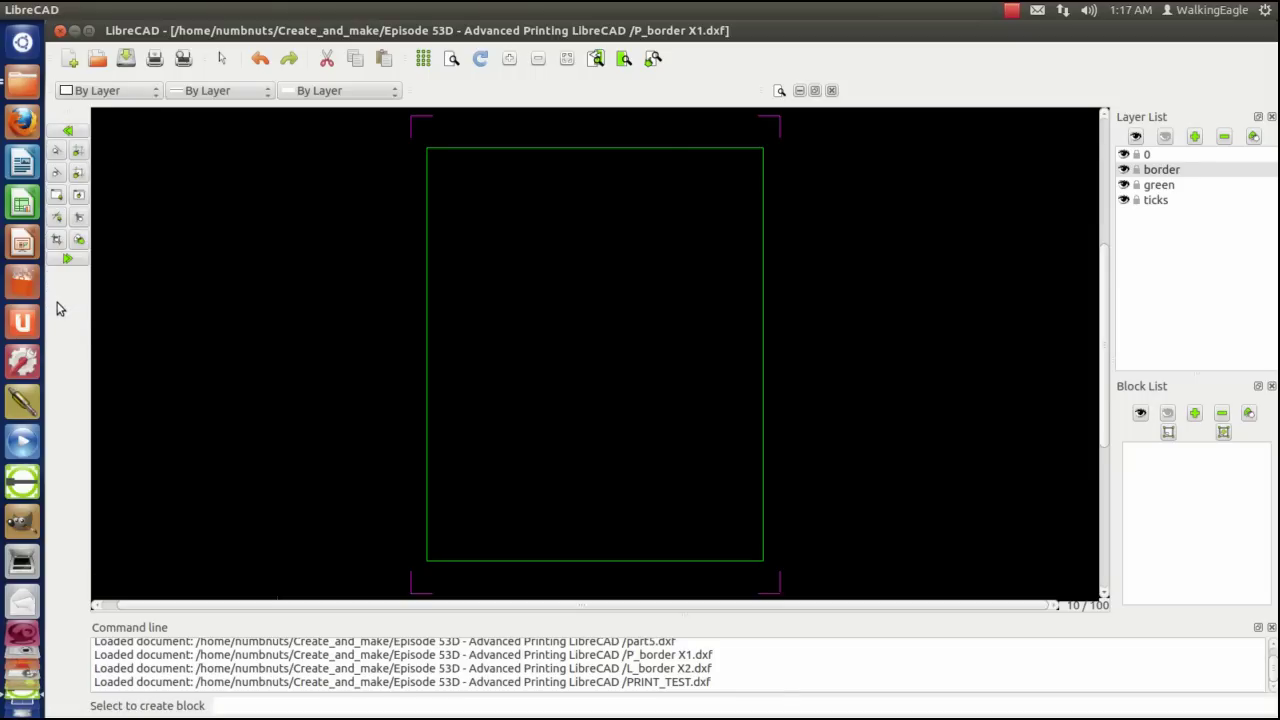
left_click(79, 150)
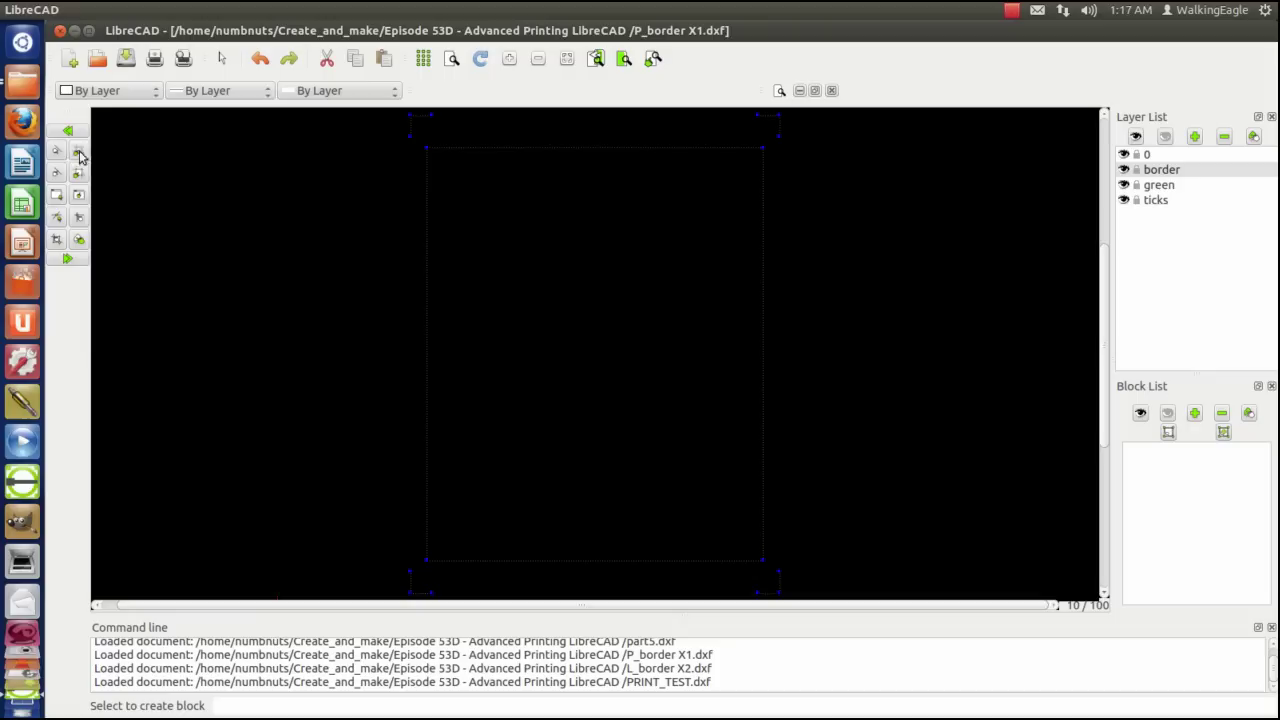
left_click(68, 260)
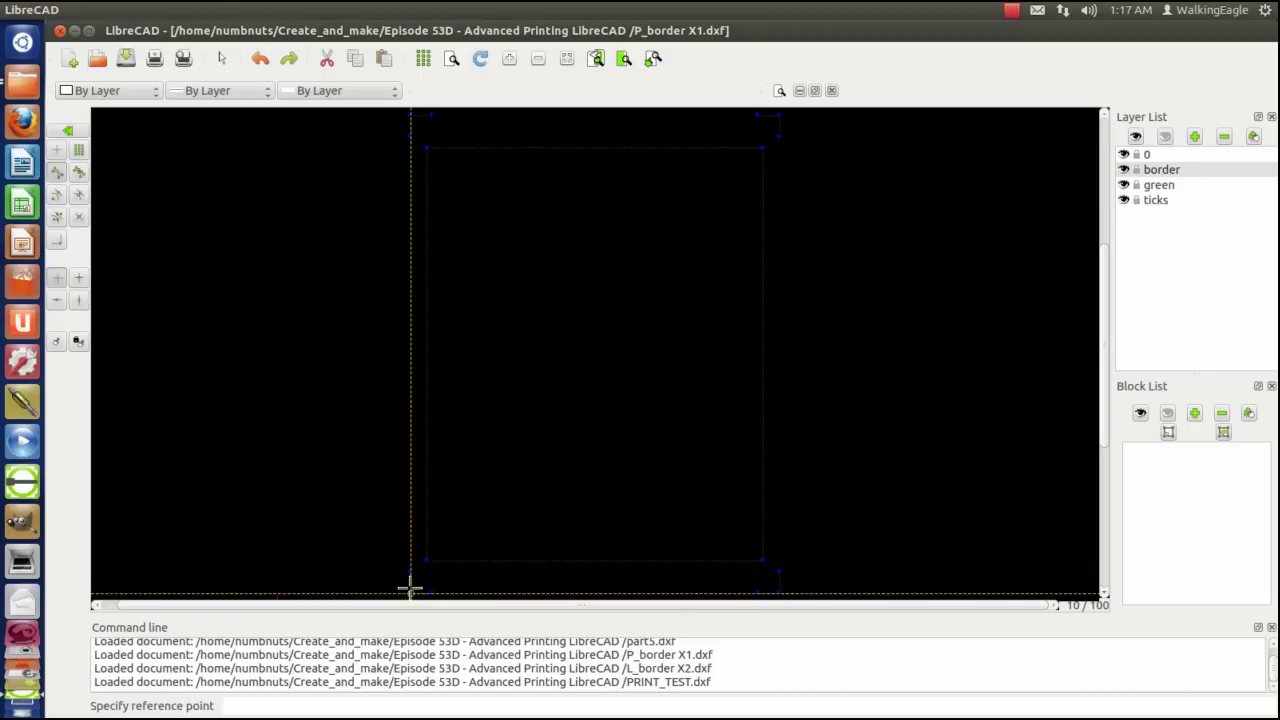
left_click(410, 592)
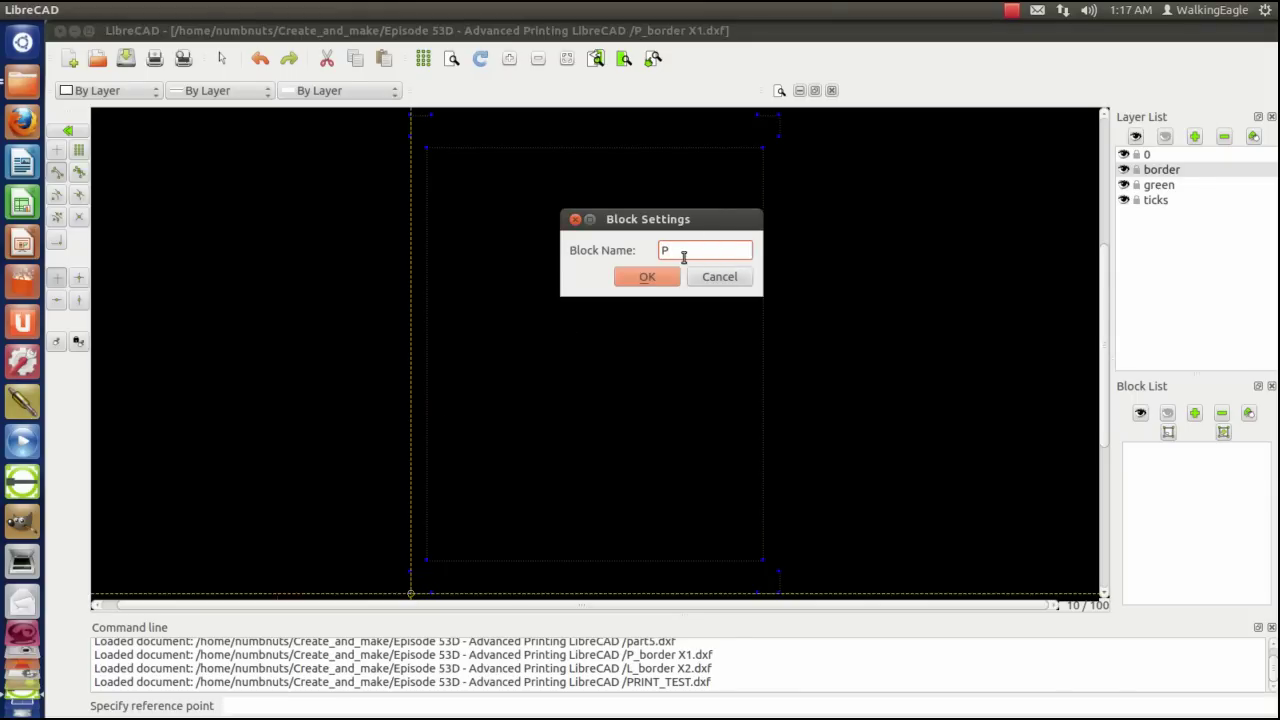
type("P_borderX2")
left_click(660, 278)
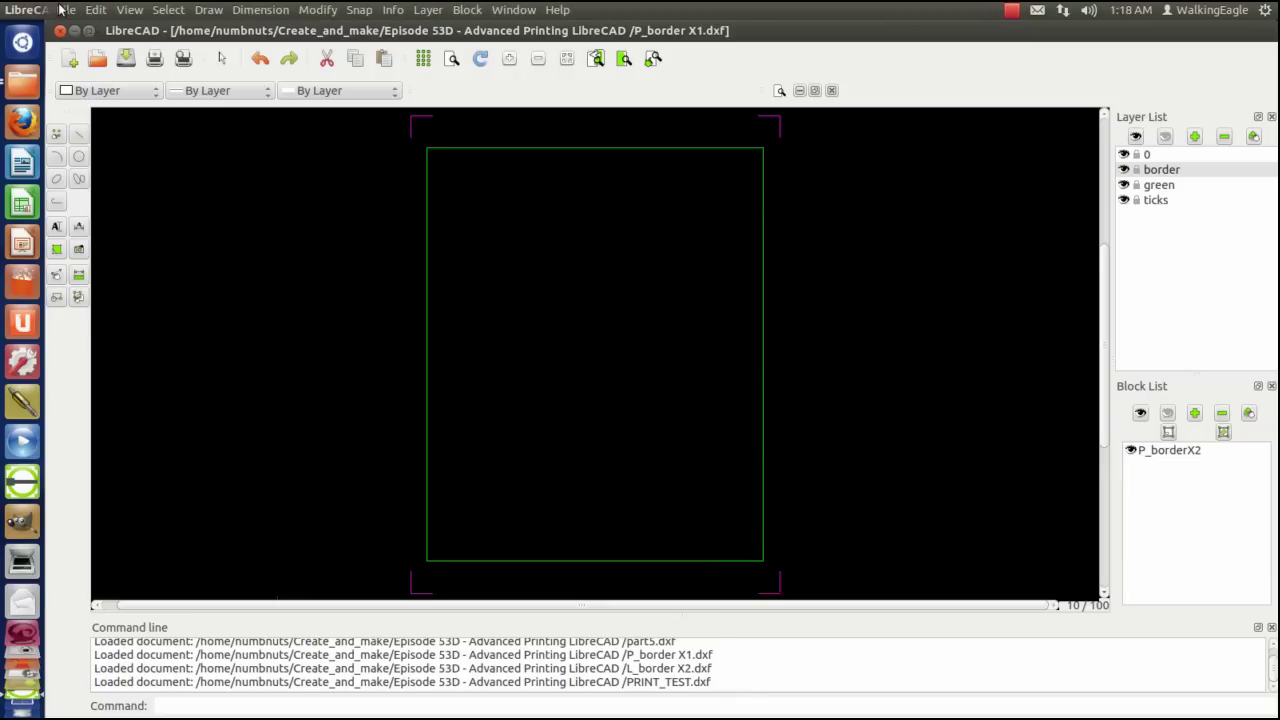
Step: Save the drawing under the new file name 'P_border X2'
left_click(65, 9)
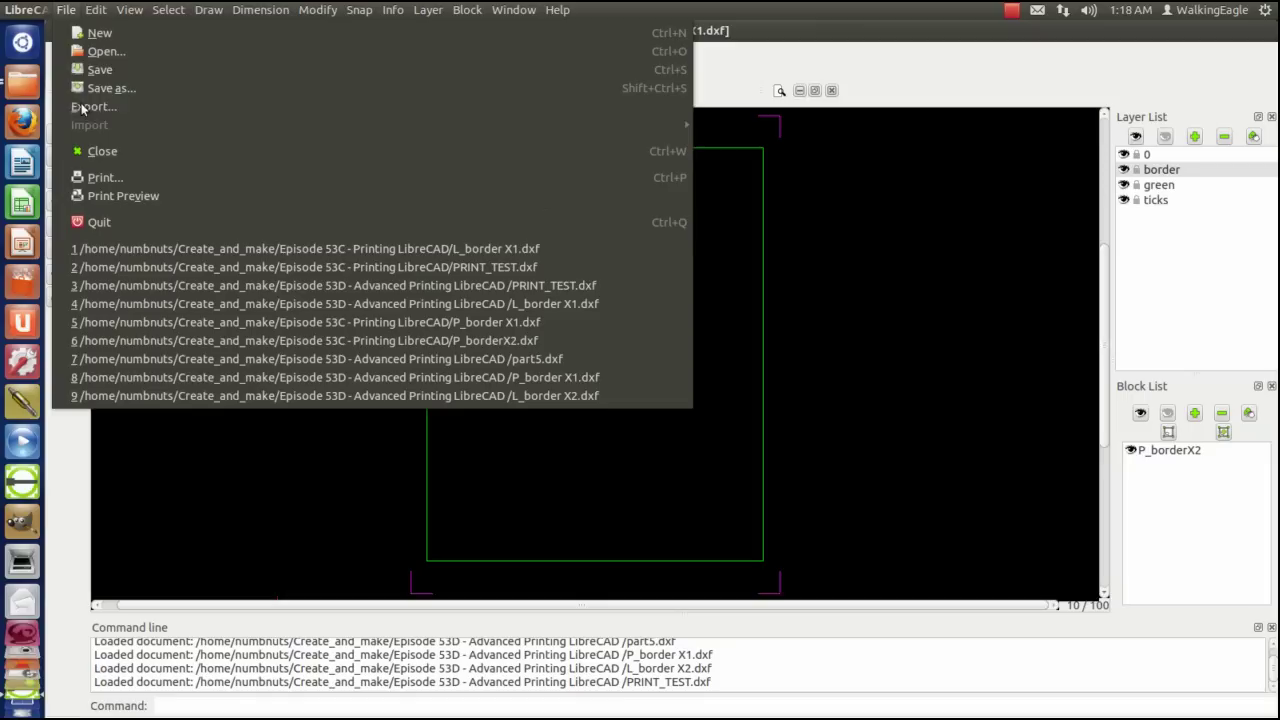
left_click(107, 88)
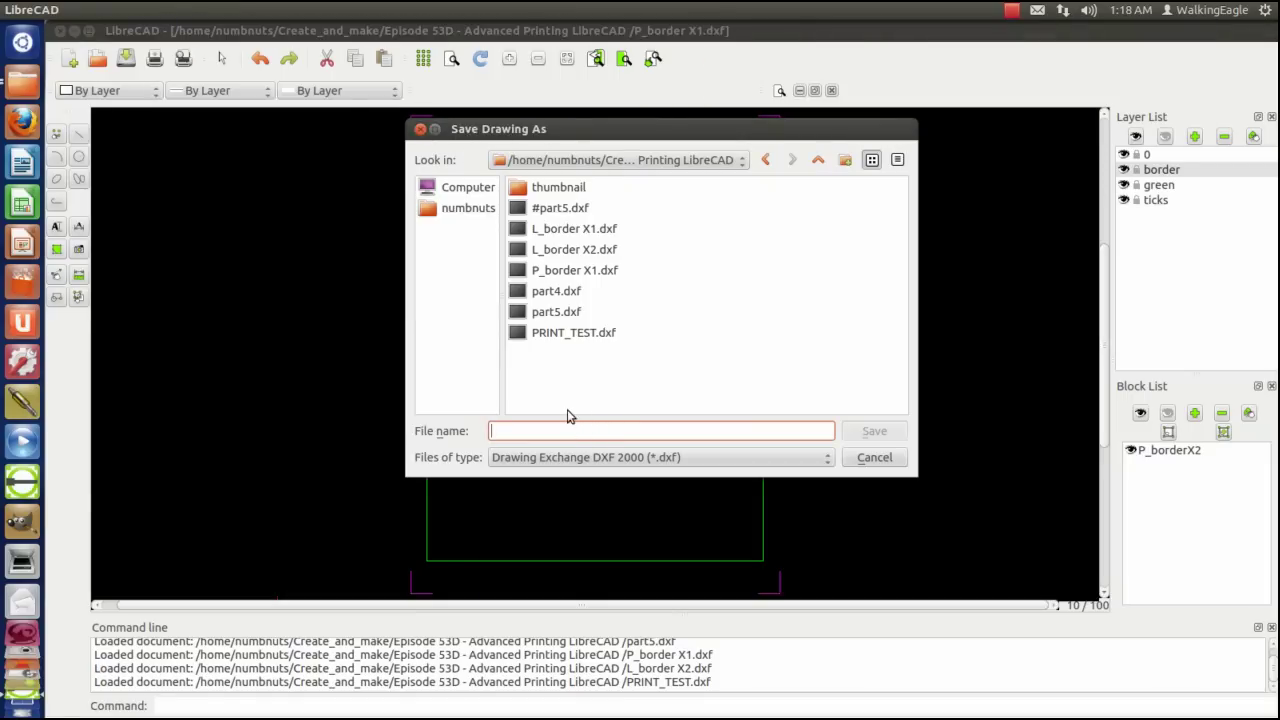
type("Pbor")
key("BackSpace")
key("BackSpace")
key("BackSpace")
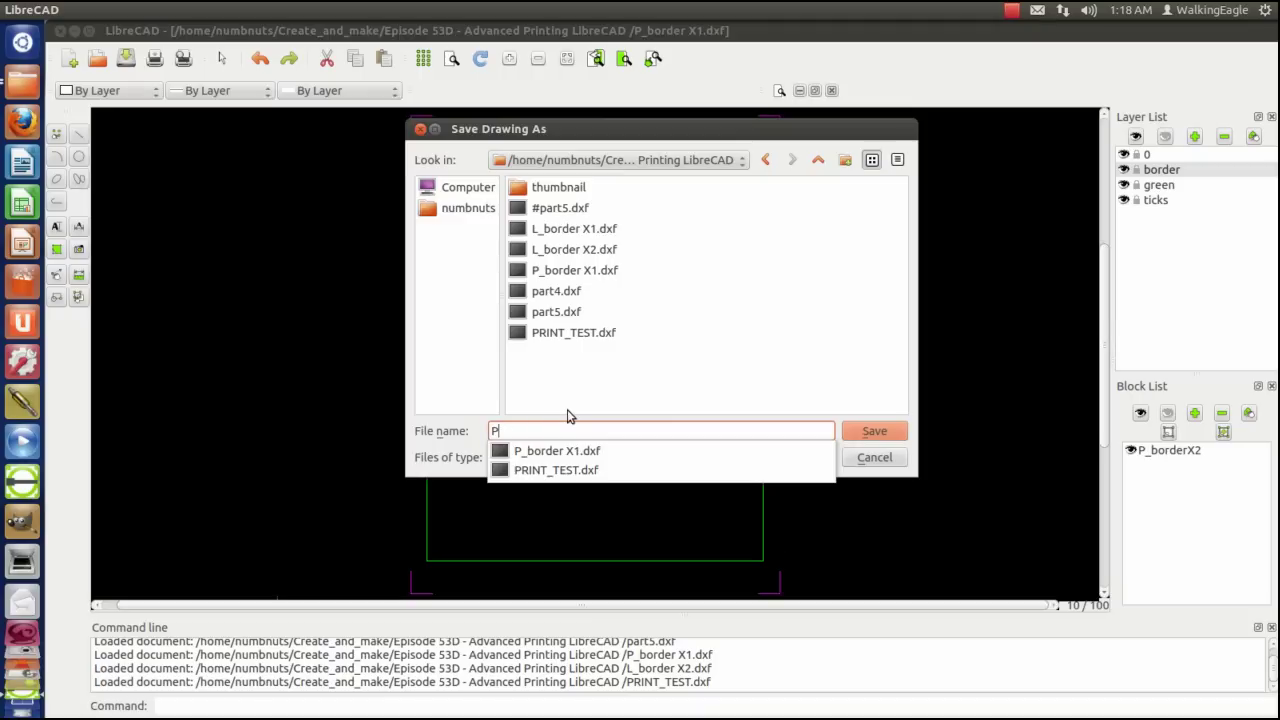
type("_bod")
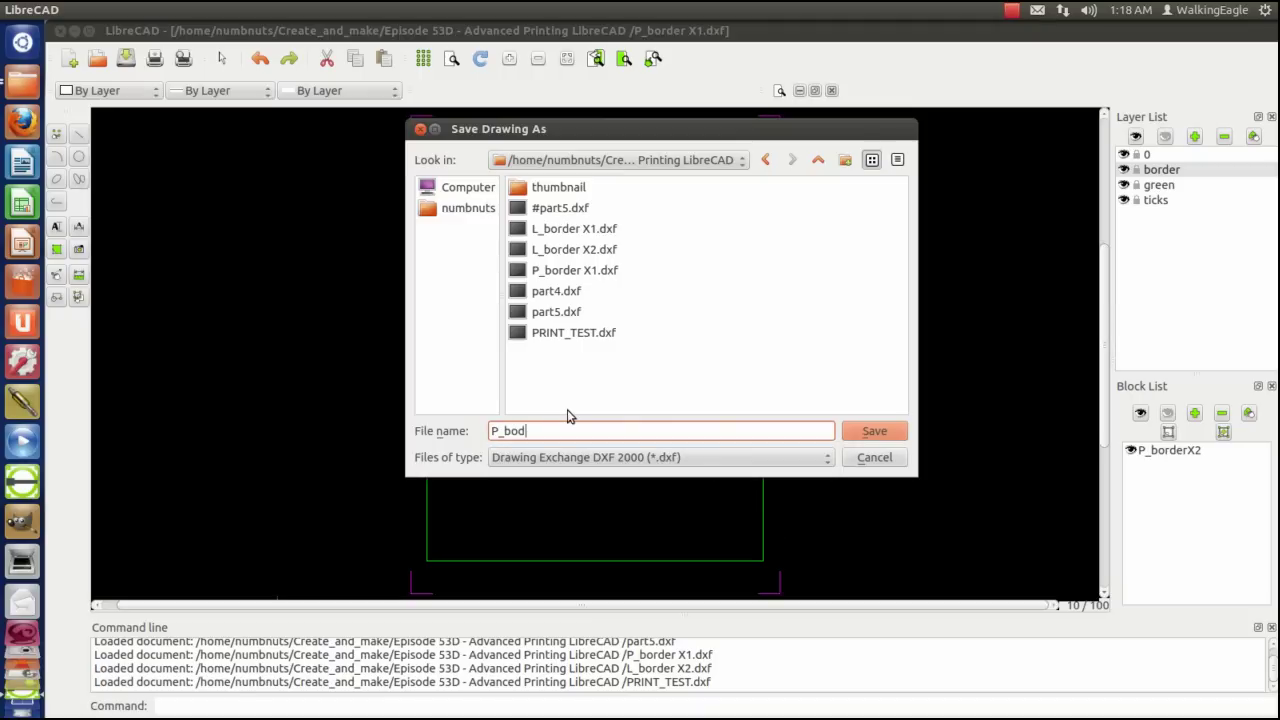
key("BackSpace")
type("rder")
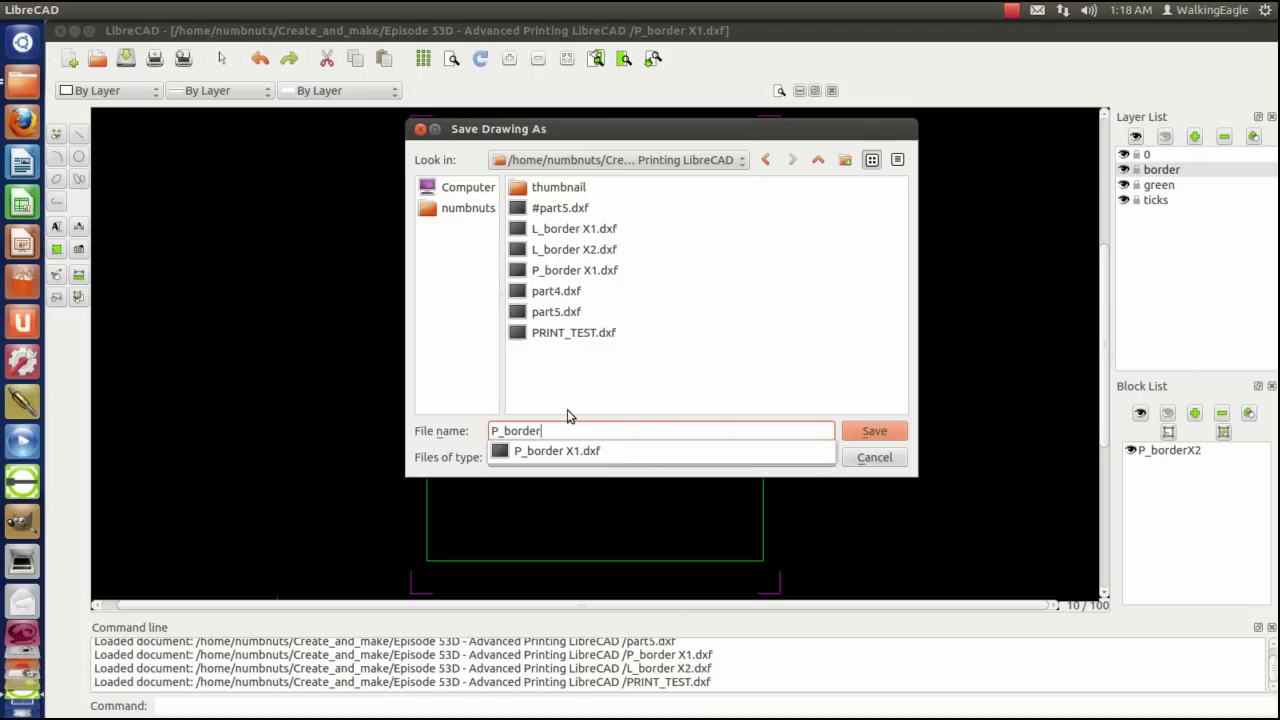
type(" X2")
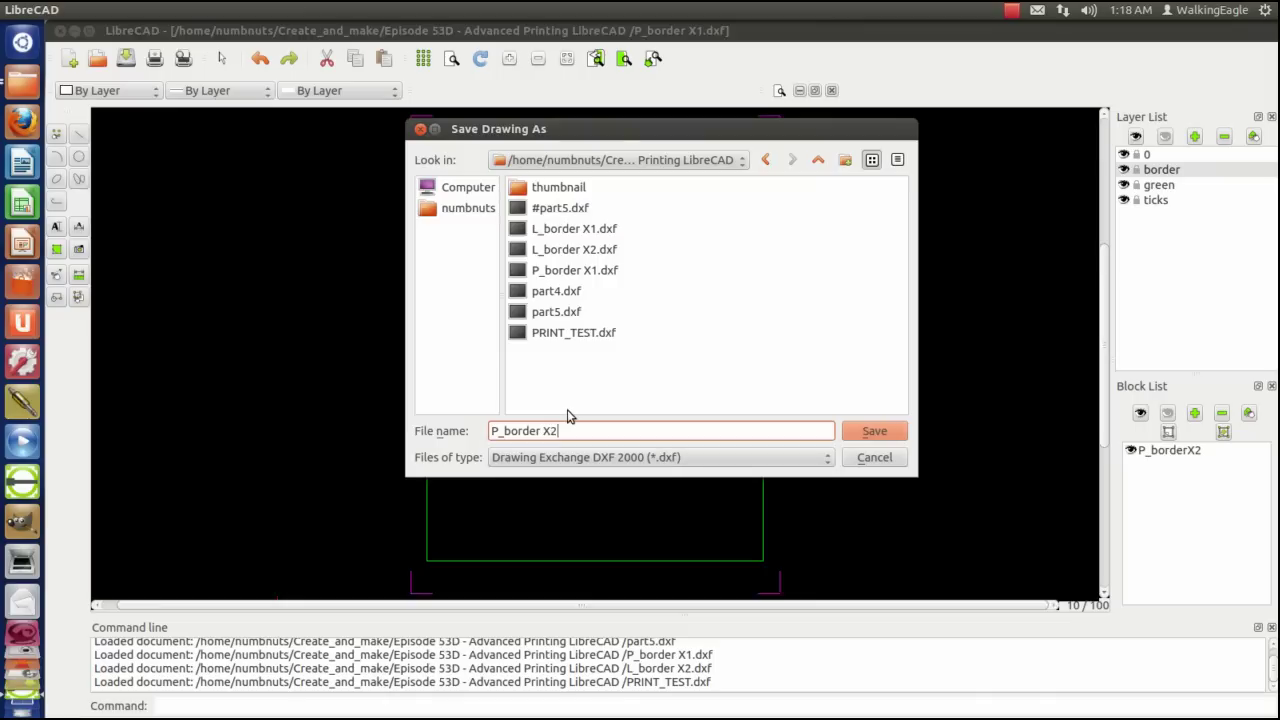
left_click(862, 432)
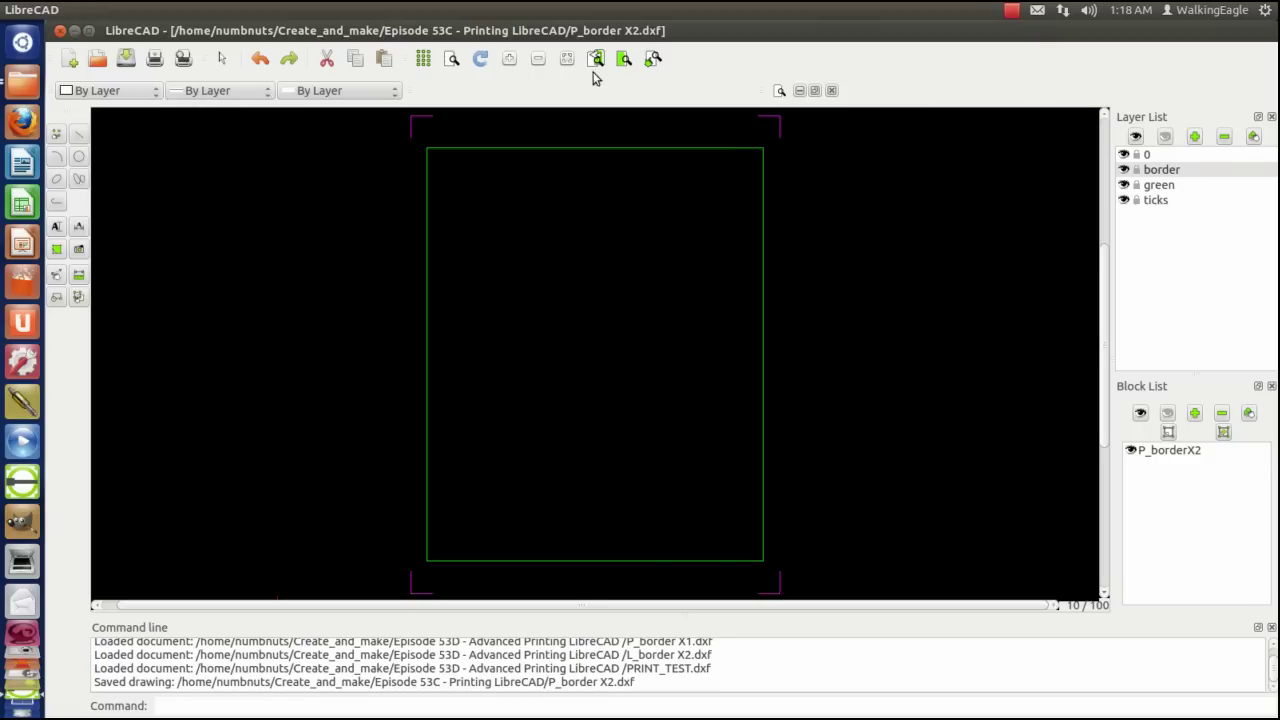
Step: Close PRINT_TEST and P_border X2, then move the L_border X2 and part5 windows higher up
left_click(815, 92)
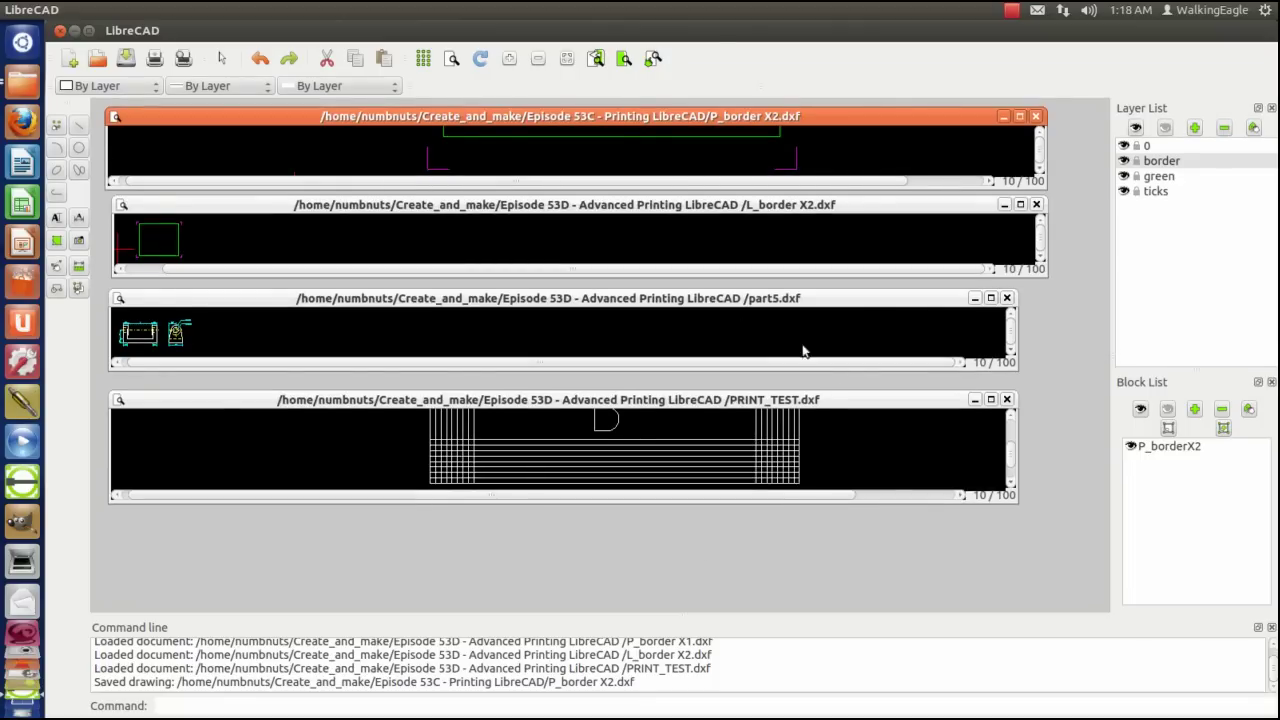
left_click(1007, 400)
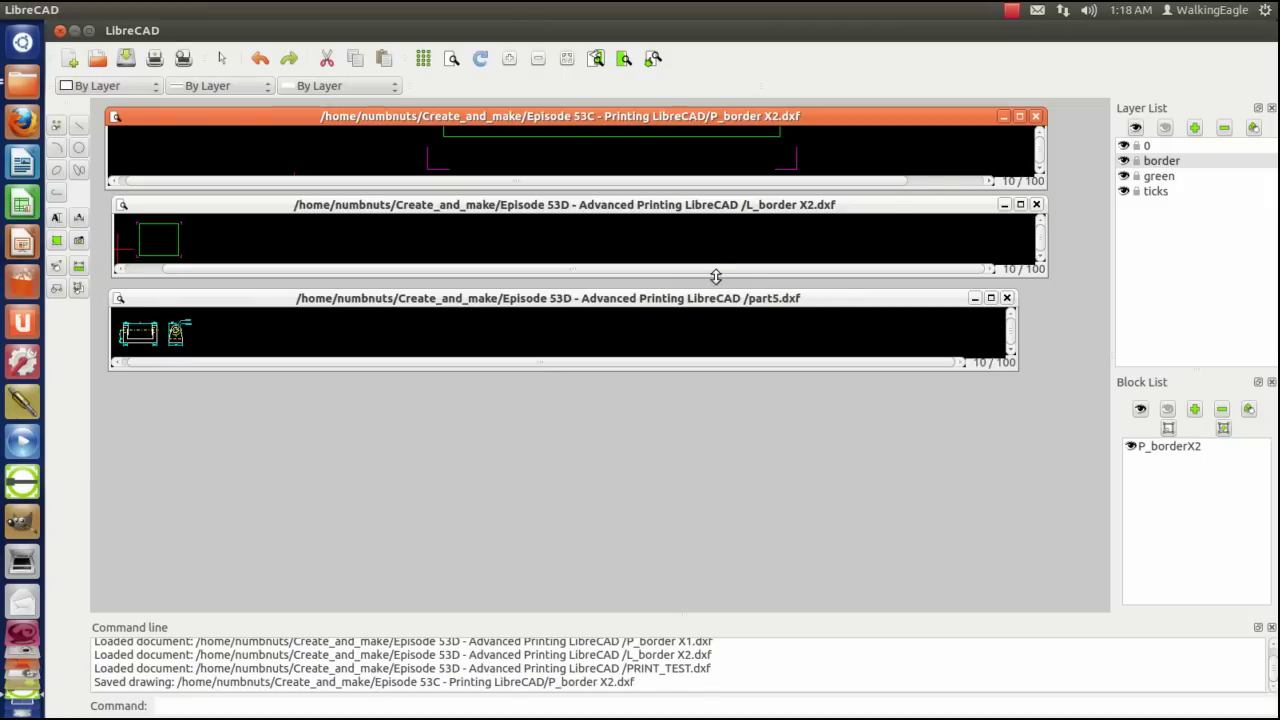
left_click(1036, 116)
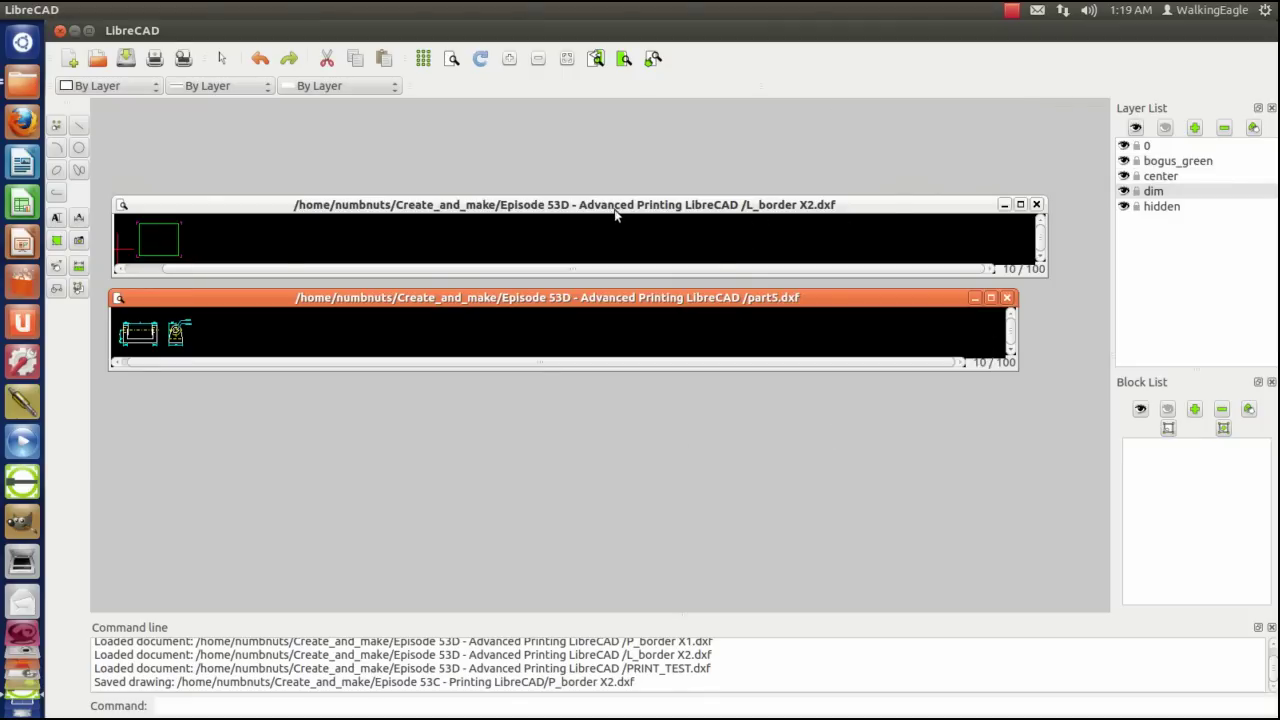
left_click_drag(616, 214, 613, 153)
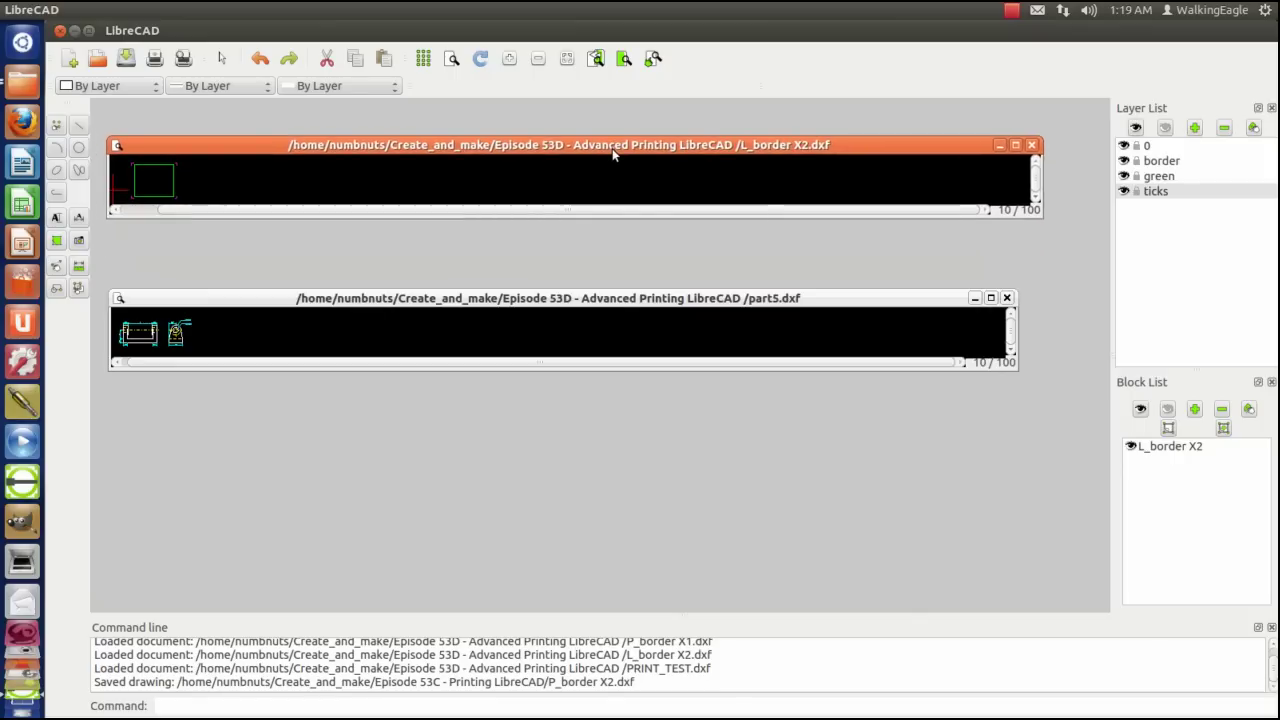
left_click_drag(627, 305, 645, 254)
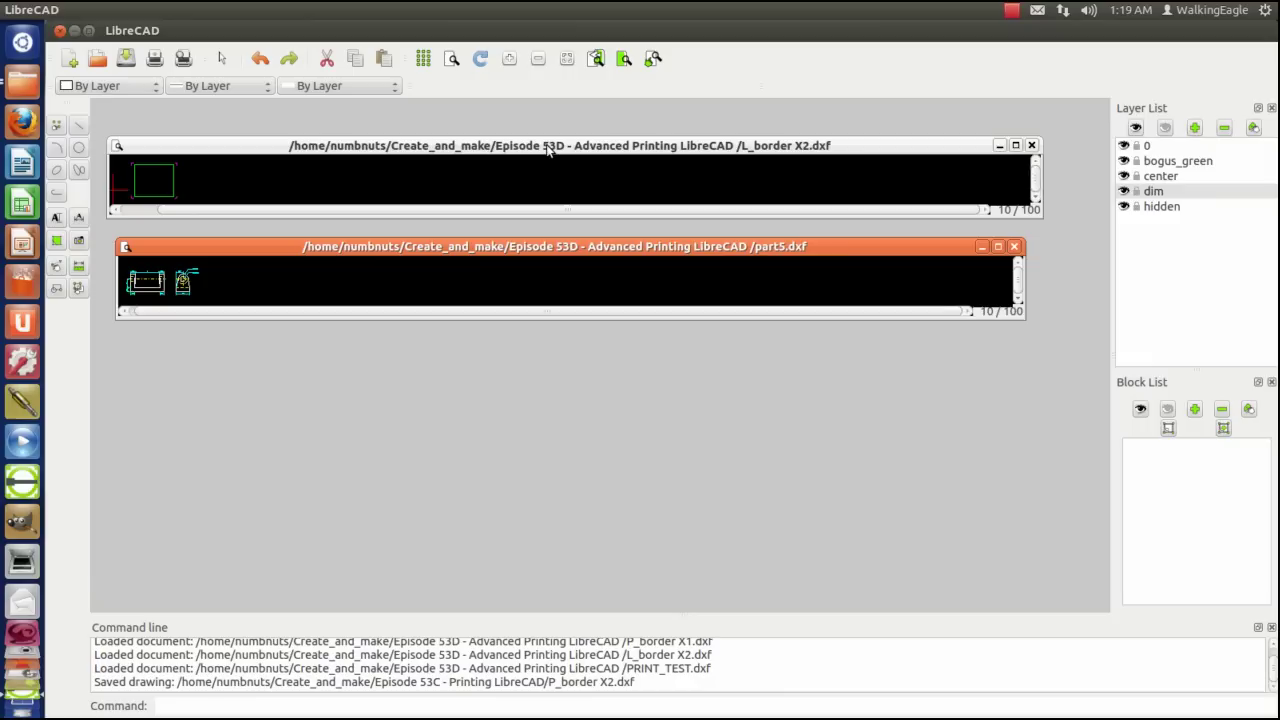
Step: Maximize and auto-zoom L_border X2, then copy all its frame and tick entities to the clipboard
left_click(1015, 147)
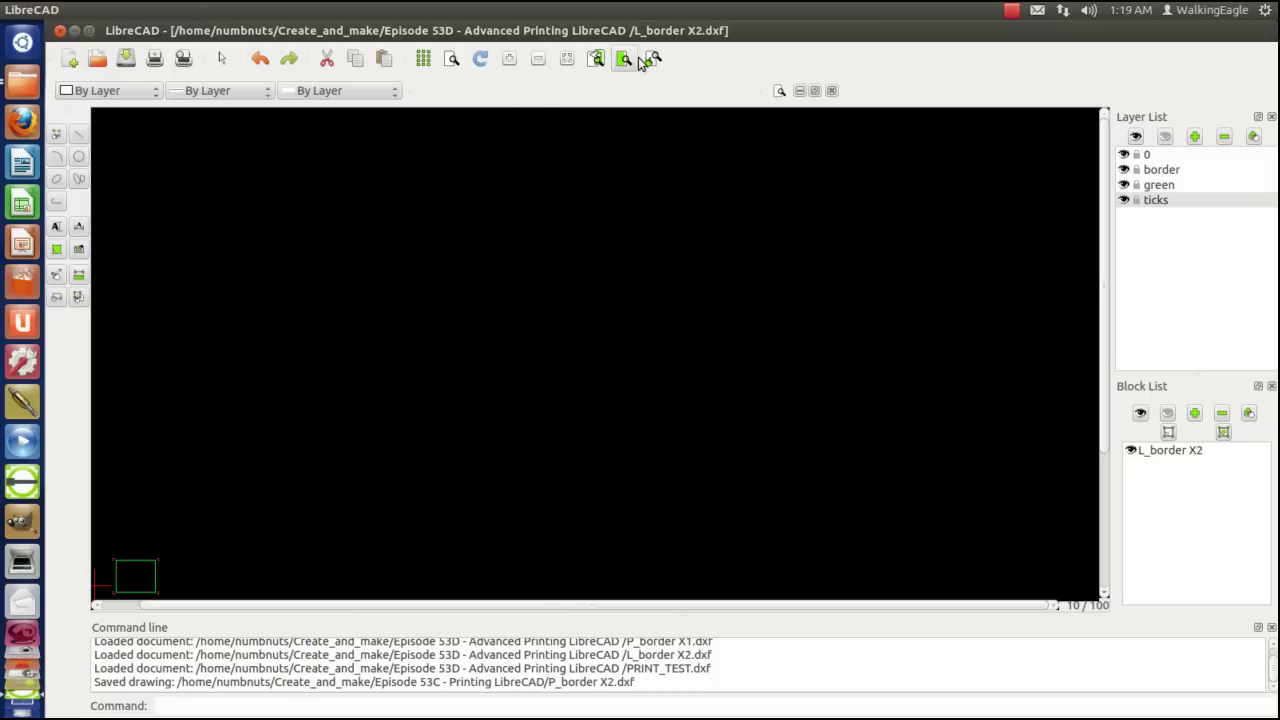
left_click(566, 59)
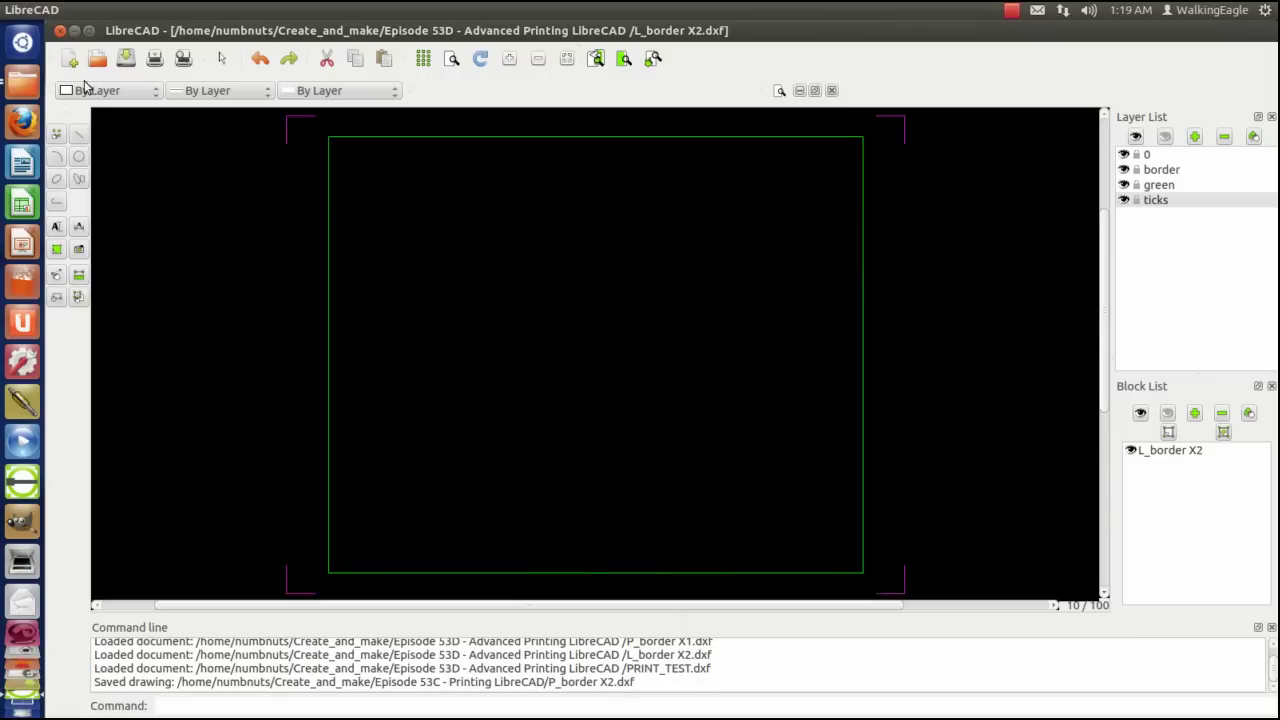
left_click(355, 62)
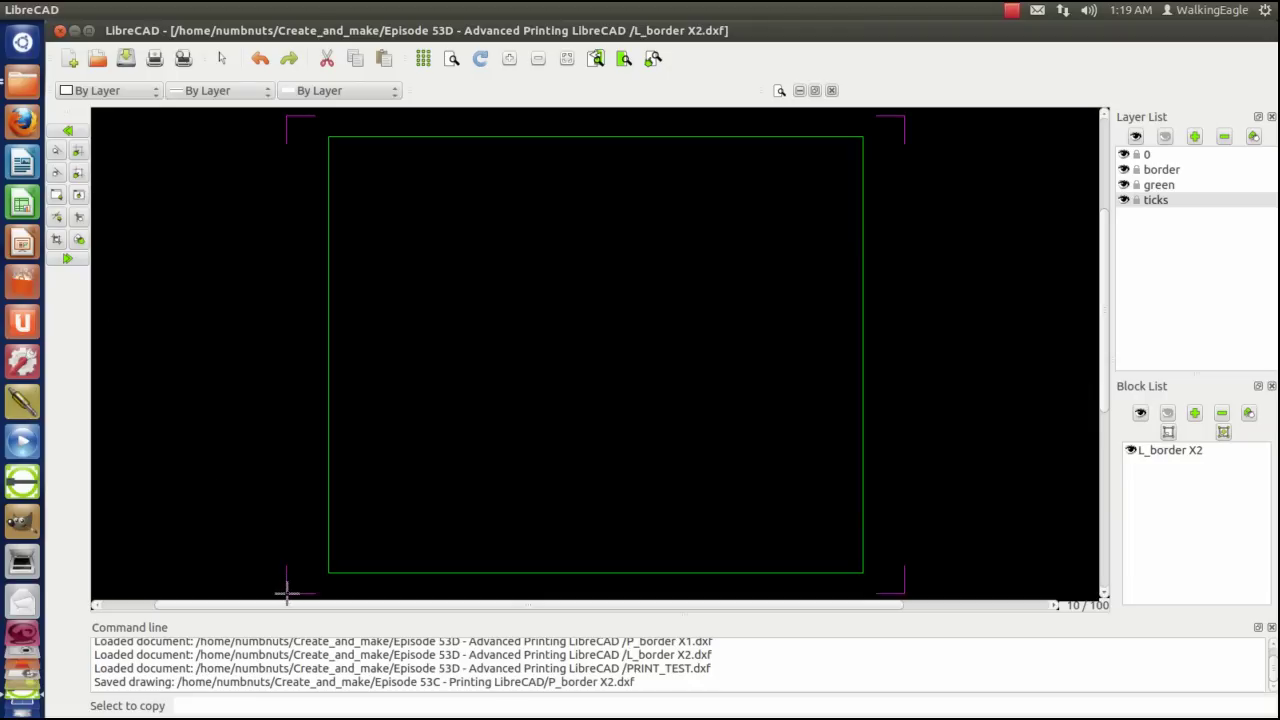
key("ctrl+a")
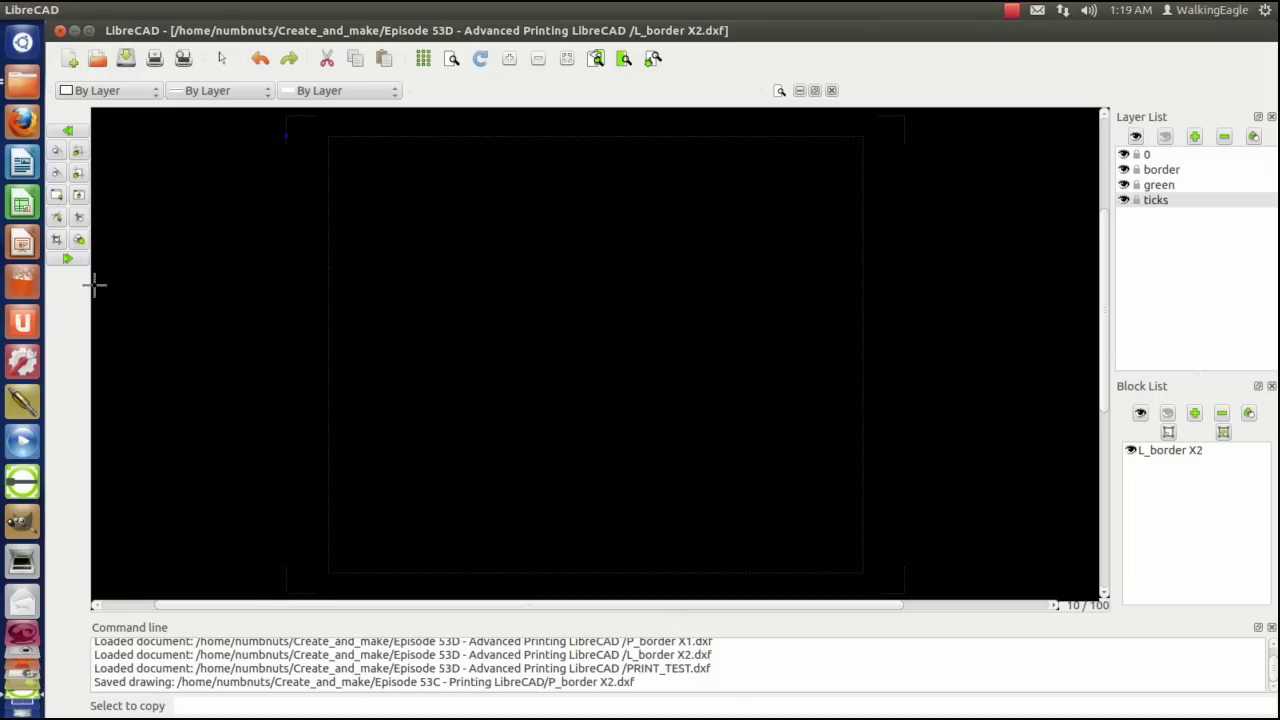
left_click(69, 261)
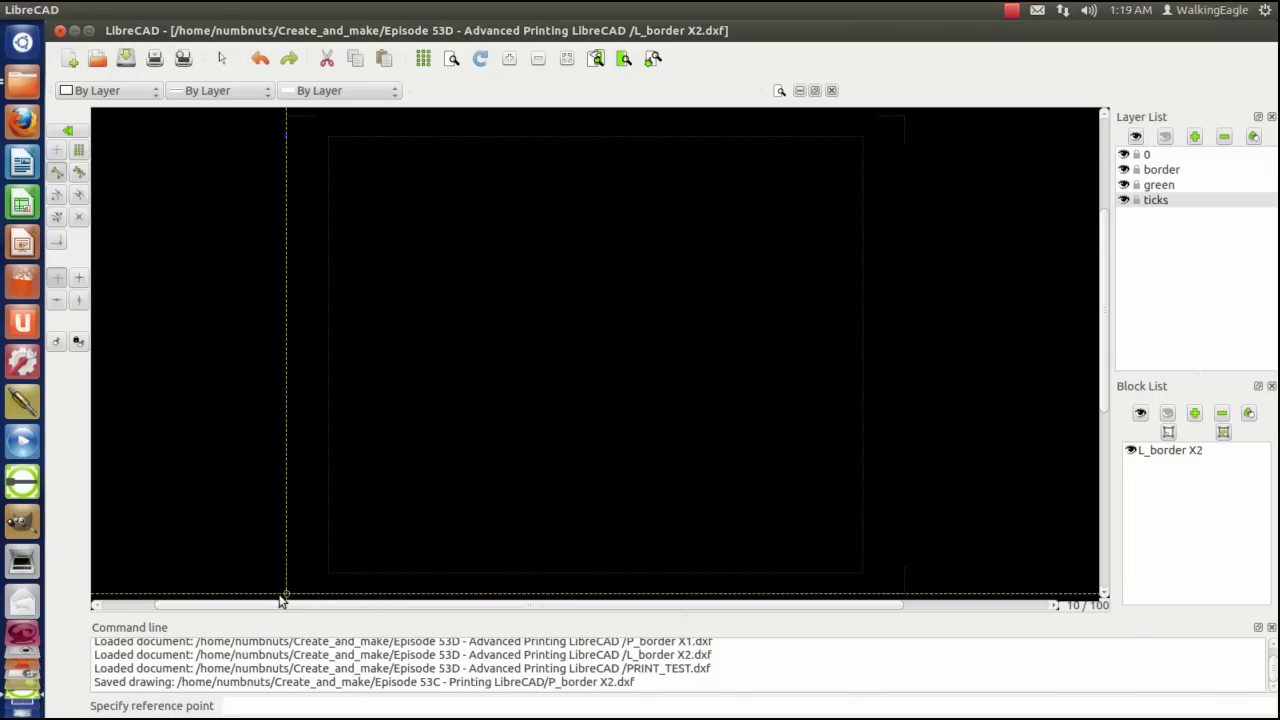
key("Escape")
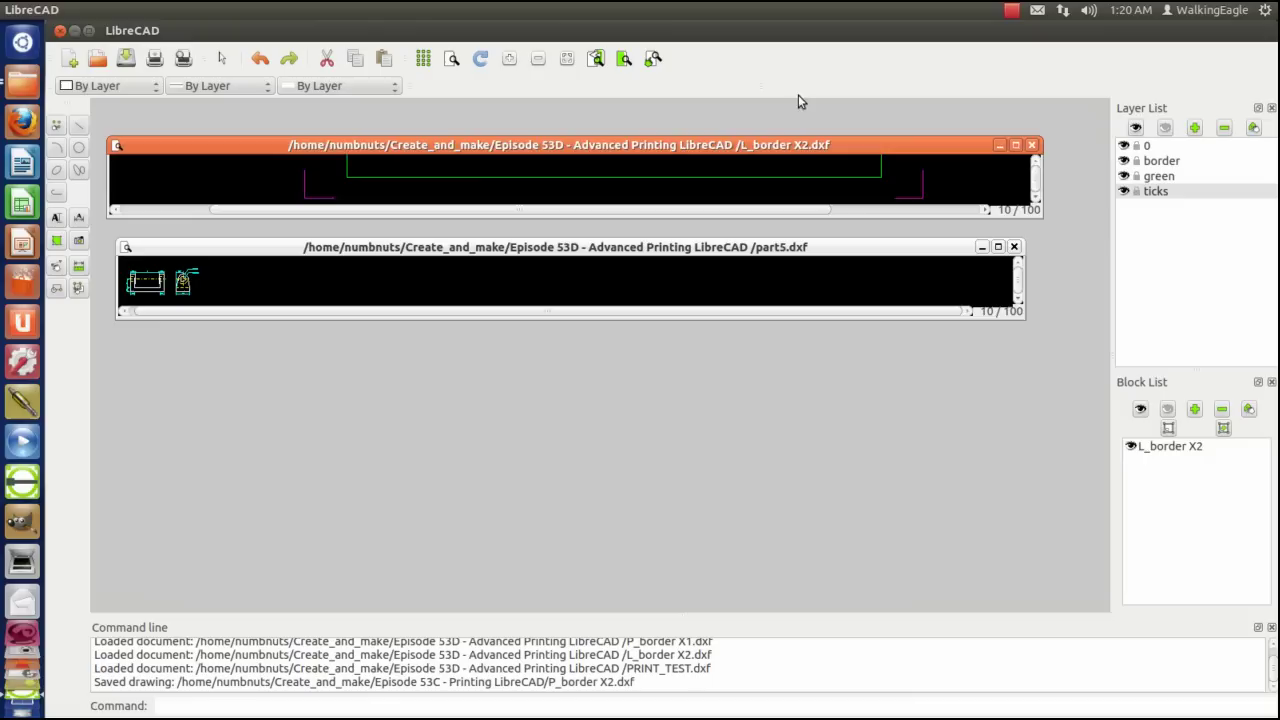
Step: Maximize part5.dxf, clear the leftover selection, and zoom out around both part views
left_click(405, 282)
left_click(997, 251)
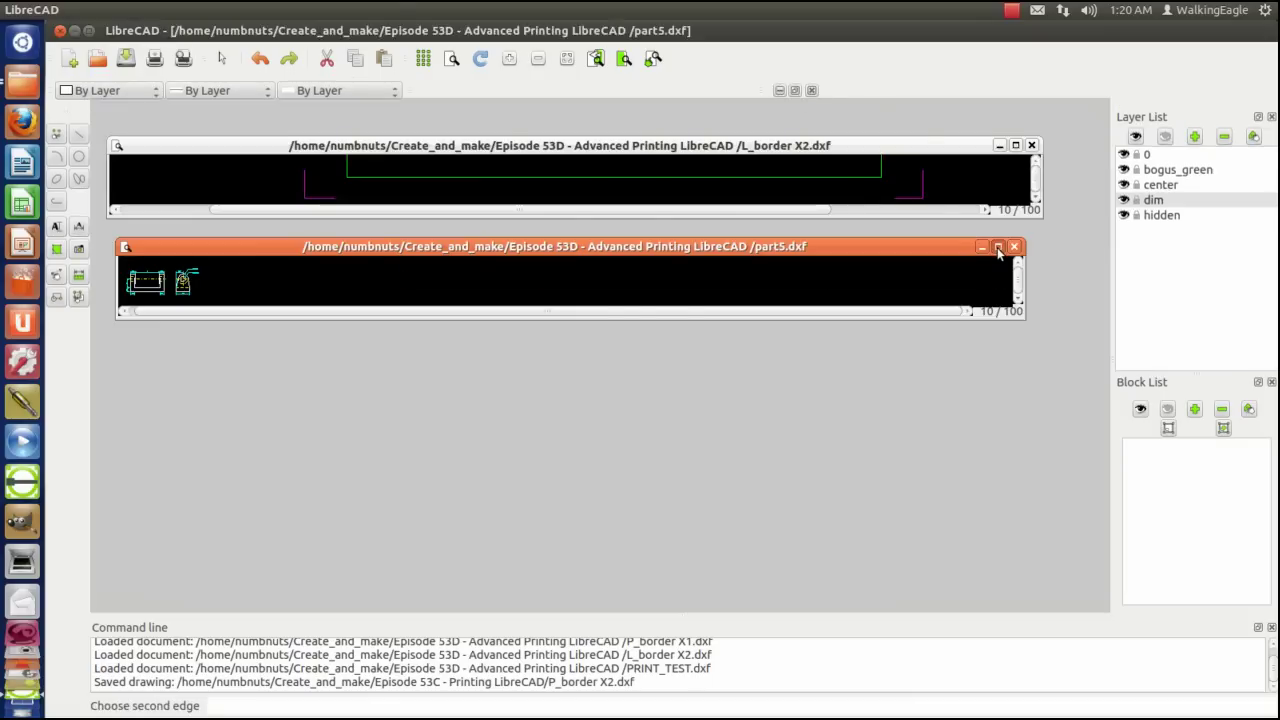
left_click(450, 423)
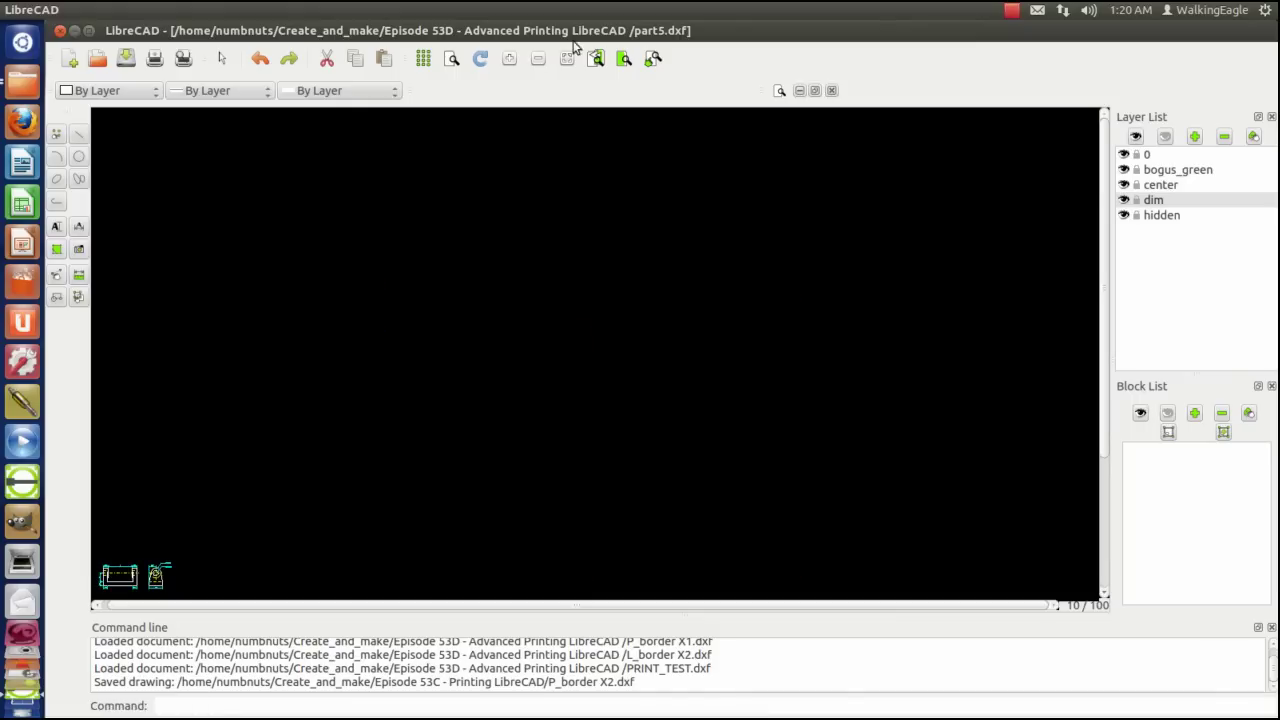
left_click(567, 60)
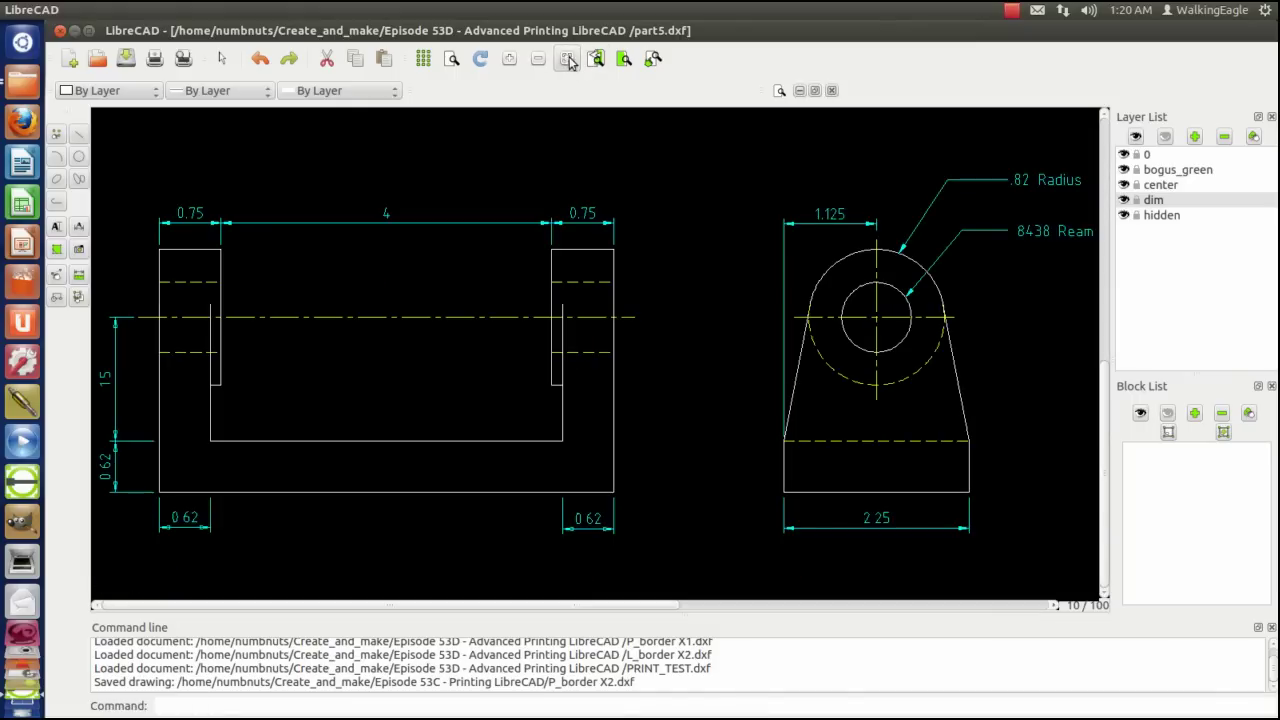
scroll(657, 186, "down", 2)
scroll(671, 253, "down", 1)
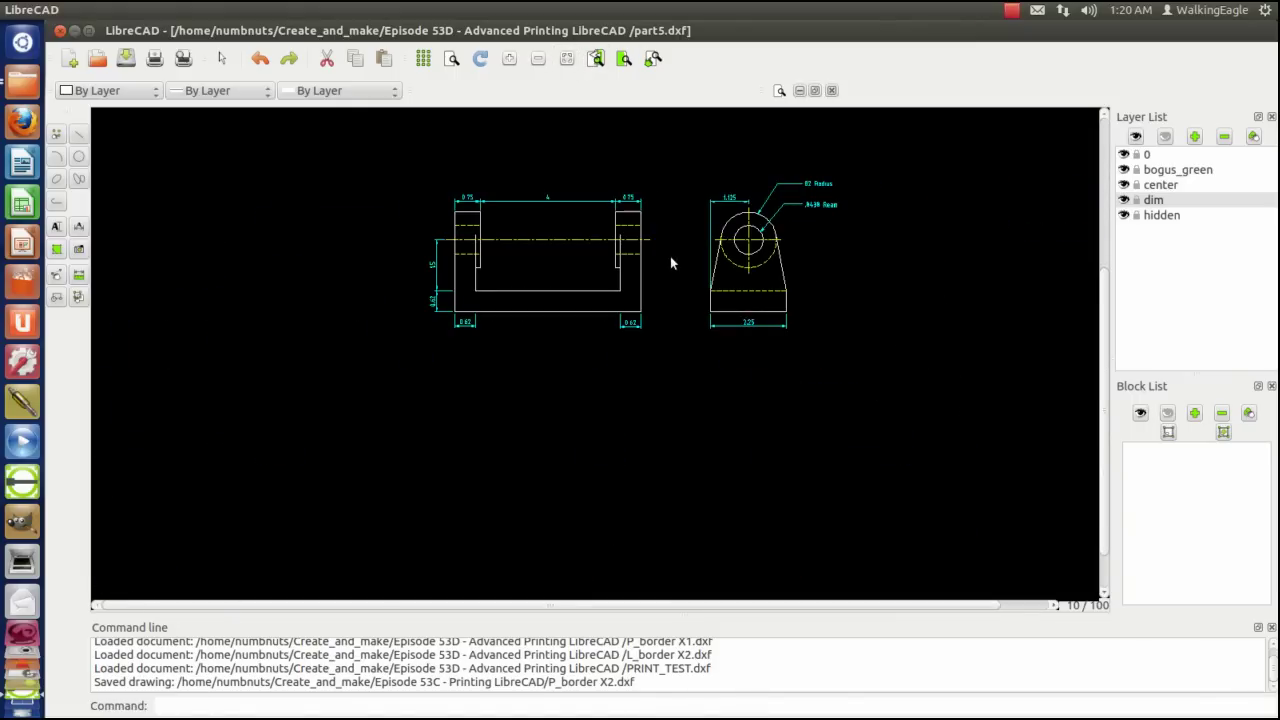
scroll(670, 256, "down", 1)
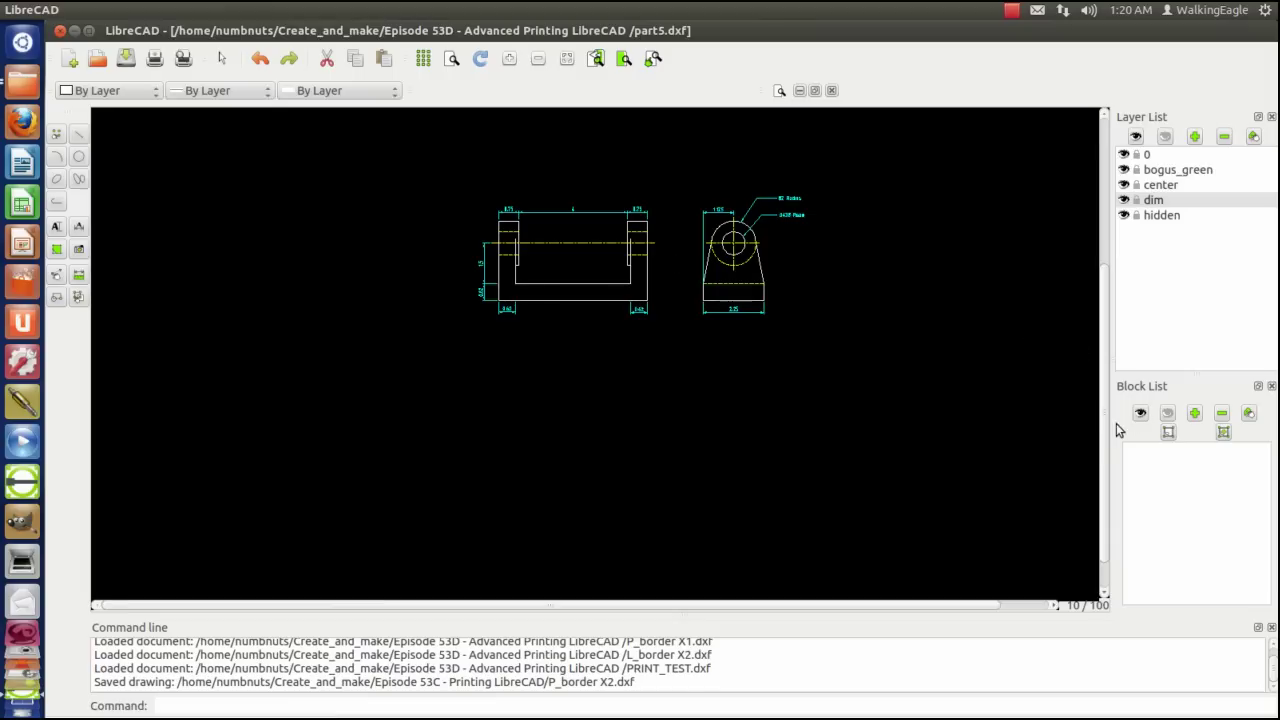
scroll(1104, 443, "up", 3)
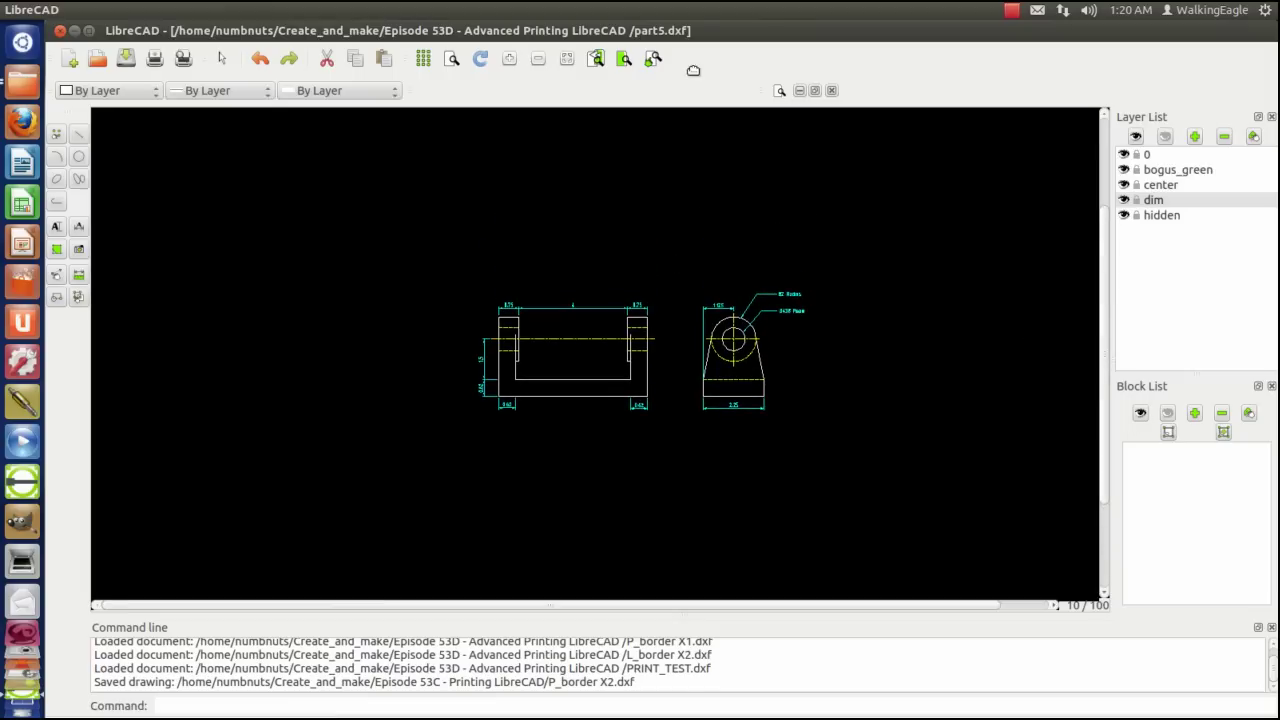
Step: Paste the L_border X2 border and place it around the part5 views
left_click(386, 60)
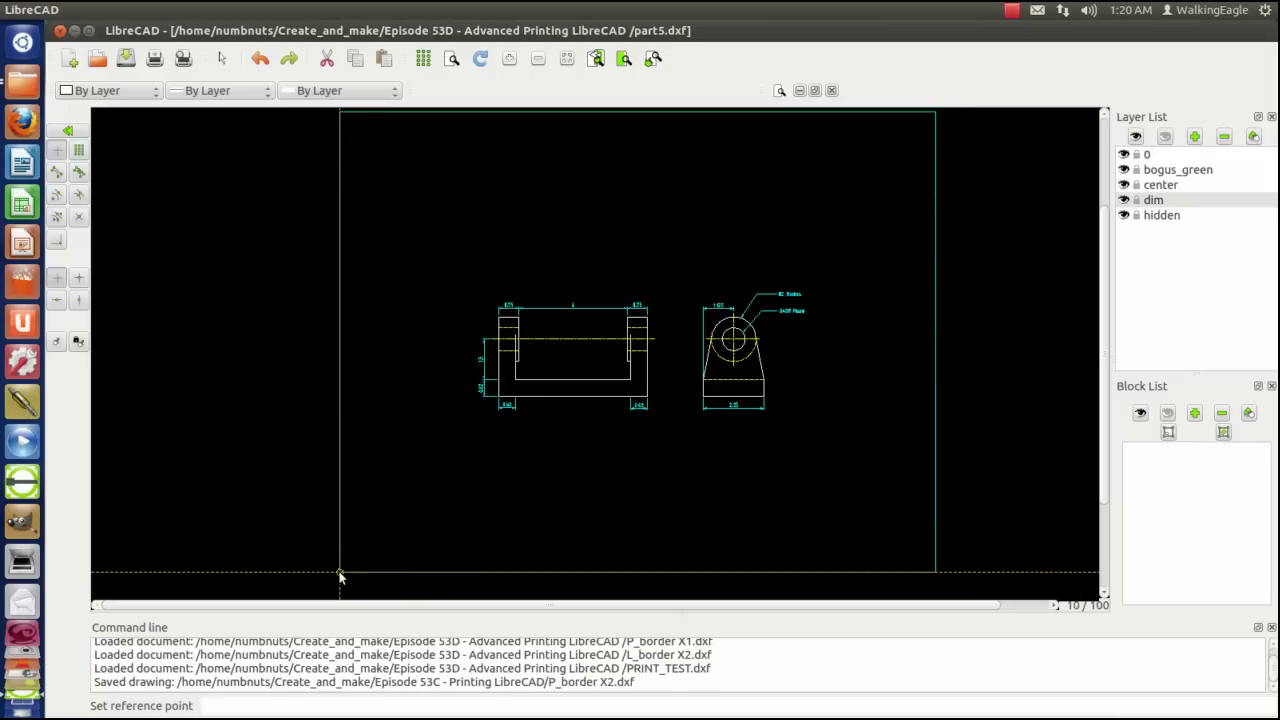
left_click(340, 577)
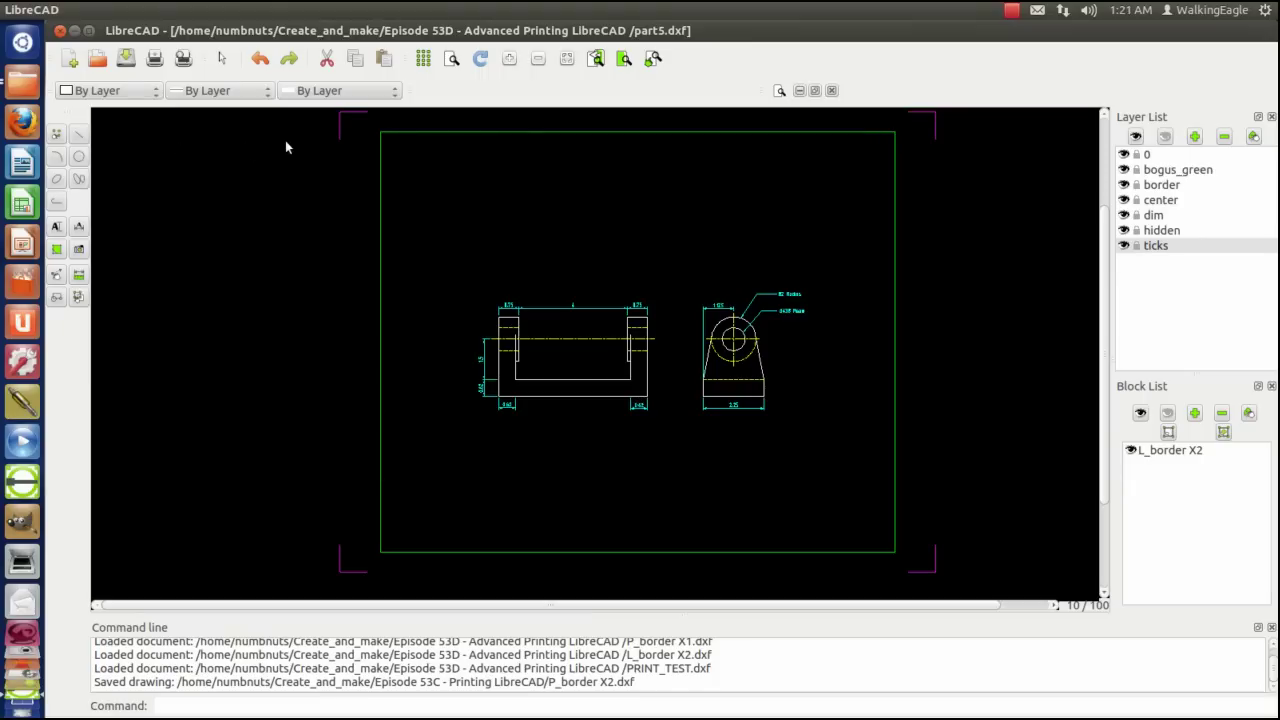
Step: Show part5.dxf in print preview in black and white at 1" = 2" scale
left_click(183, 58)
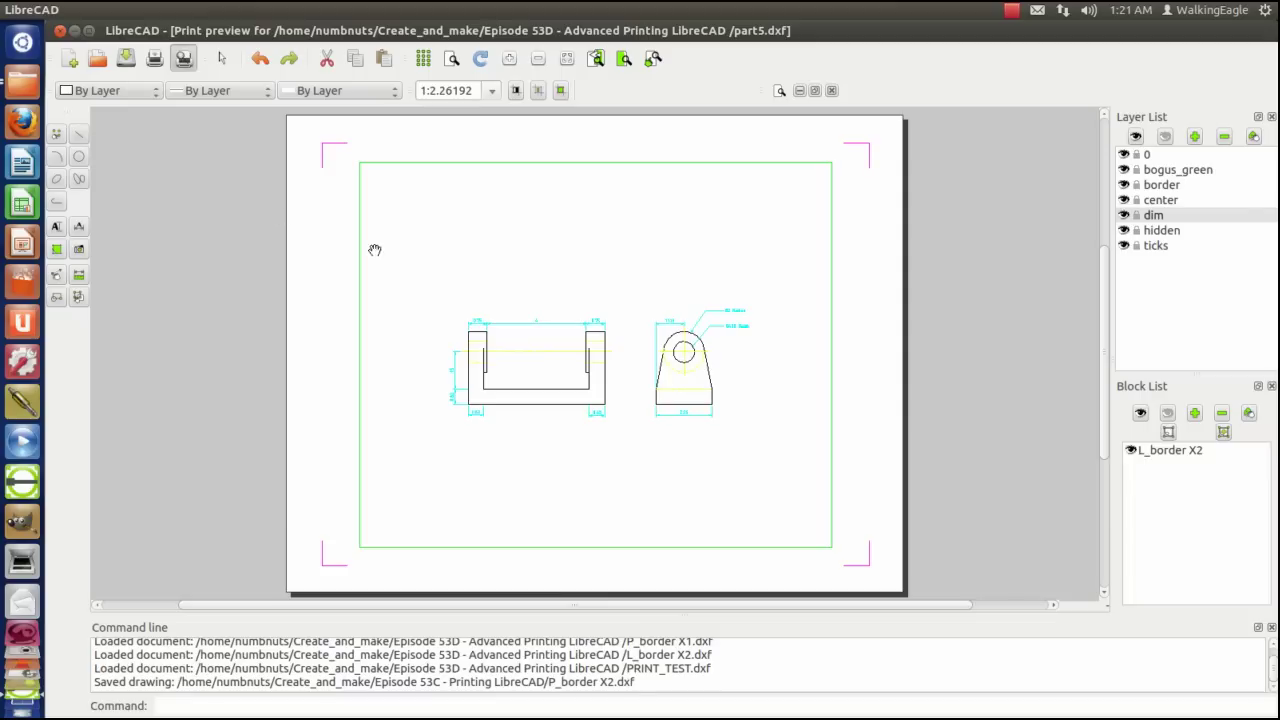
left_click(516, 91)
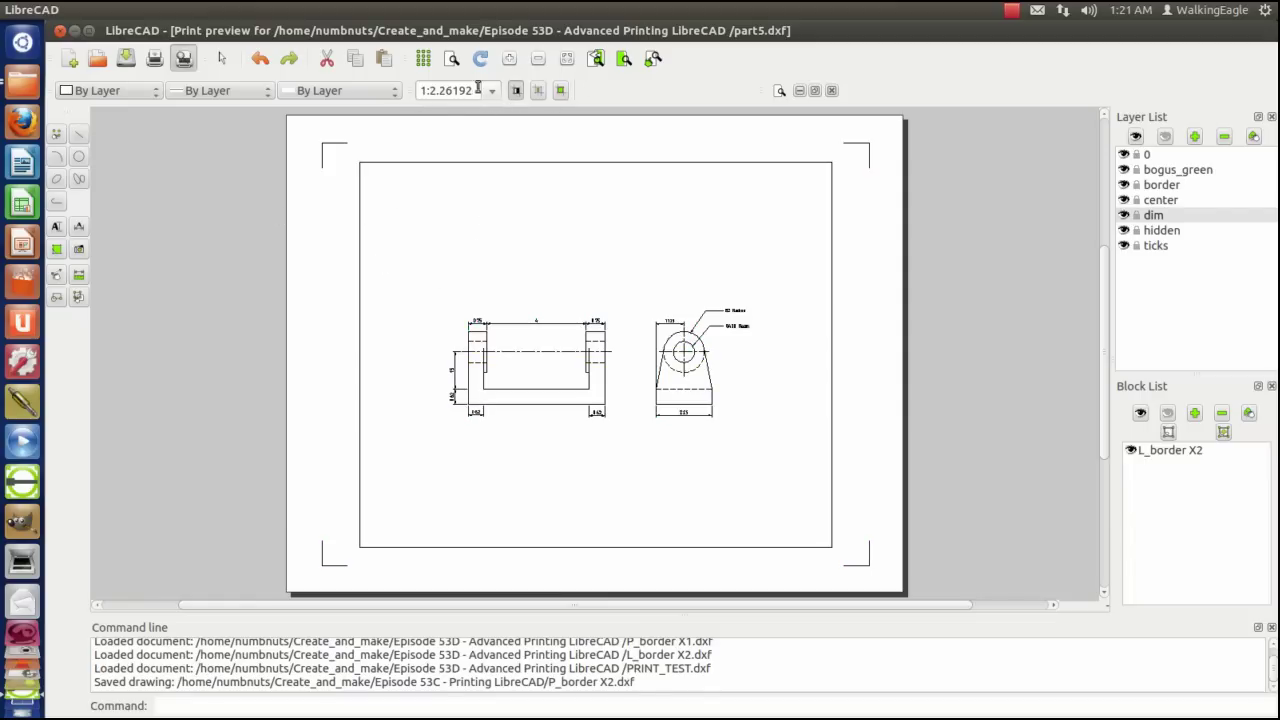
left_click(491, 91)
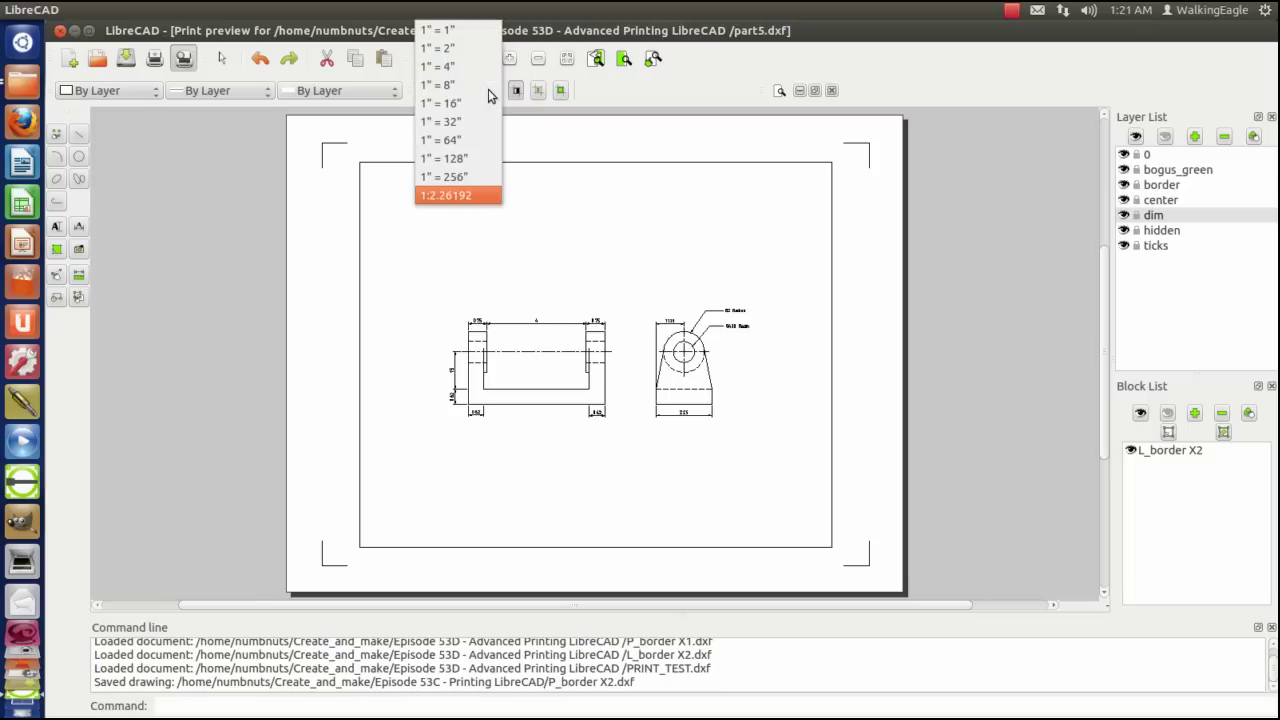
left_click(445, 52)
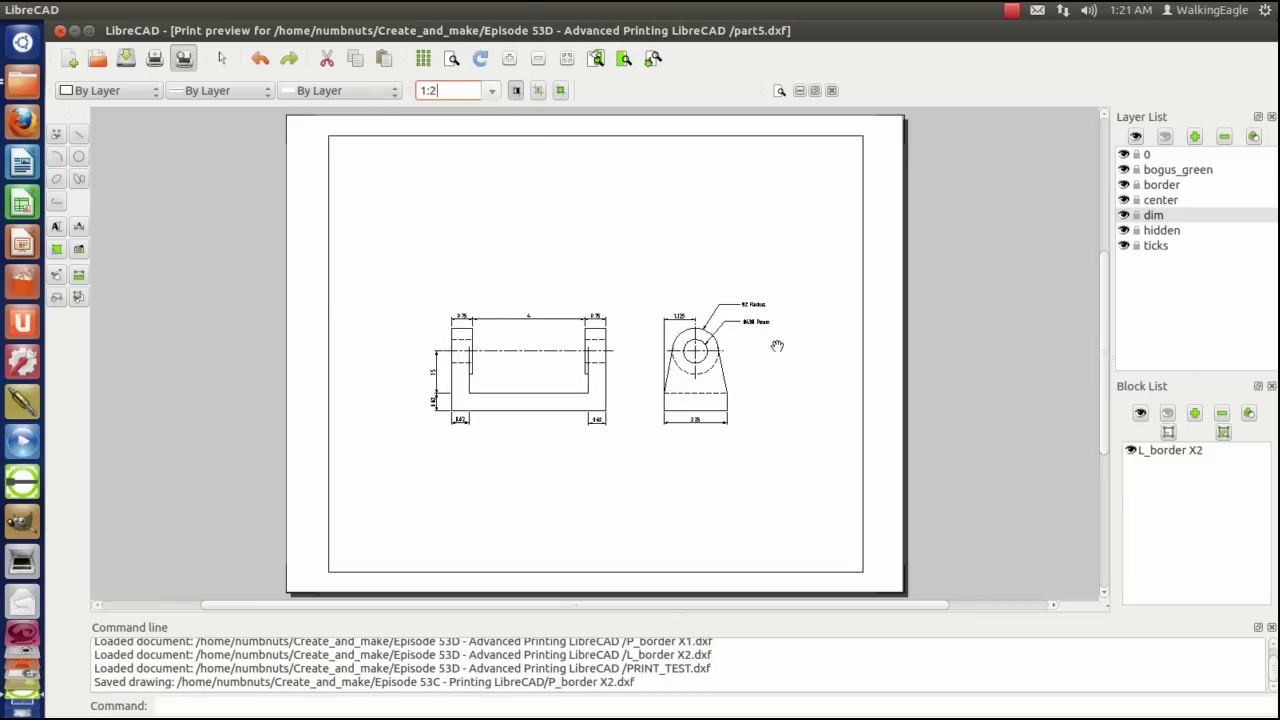